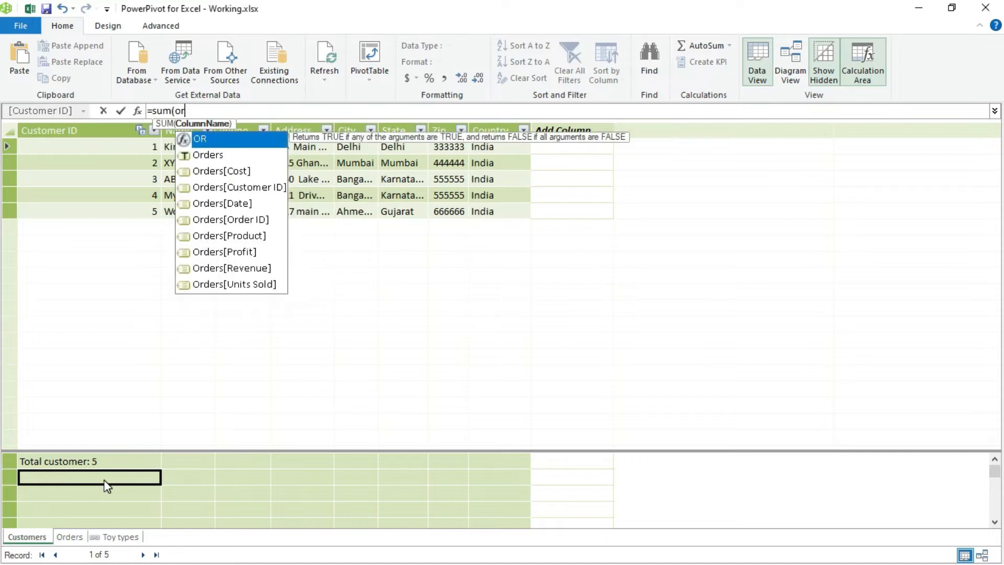
- Complete the SUM formula in the Customers calculation area so it totals the Orders[Profit] column
{"action": "type", "text": "rder"}
{"action": "key", "text": "Down"}
{"action": "key", "text": "Down"}
{"action": "key", "text": "Down"}
{"action": "key", "text": "Down"}
{"action": "key", "text": "Down"}
{"action": "key", "text": "Down"}
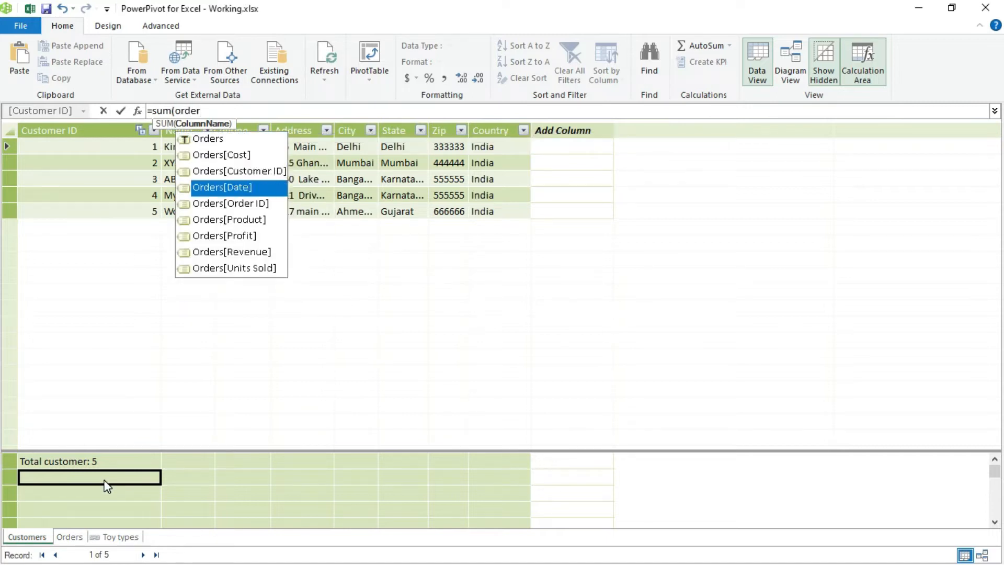
{"action": "key", "text": "Tab"}
{"action": "type", "text": ")"}
{"action": "key", "text": "Return"}
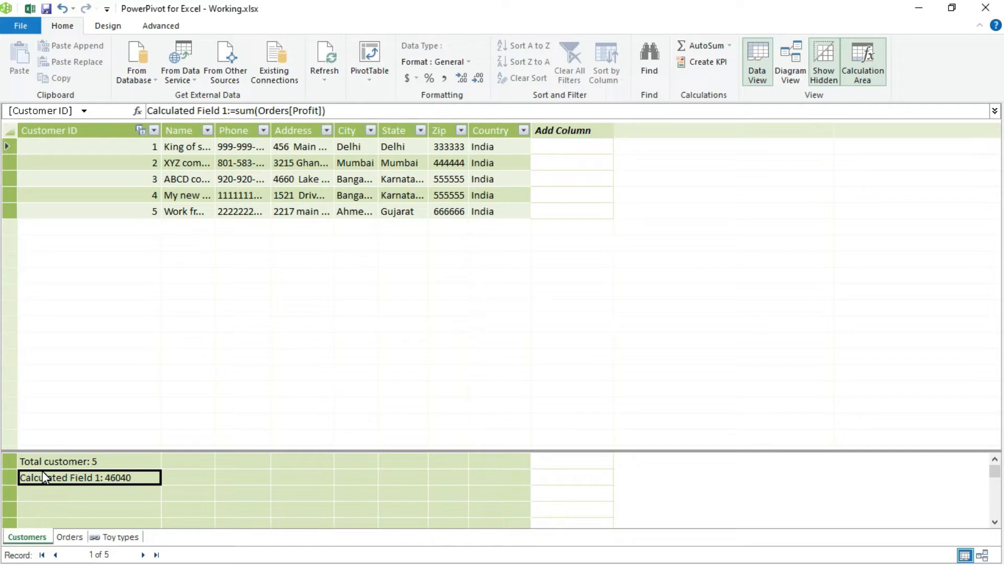
- Rename the new profit calculated field to "total profit", dismissing the exception dialog
{"action": "left_click", "coordinate": [225, 110]}
{"action": "key", "text": "Tab"}
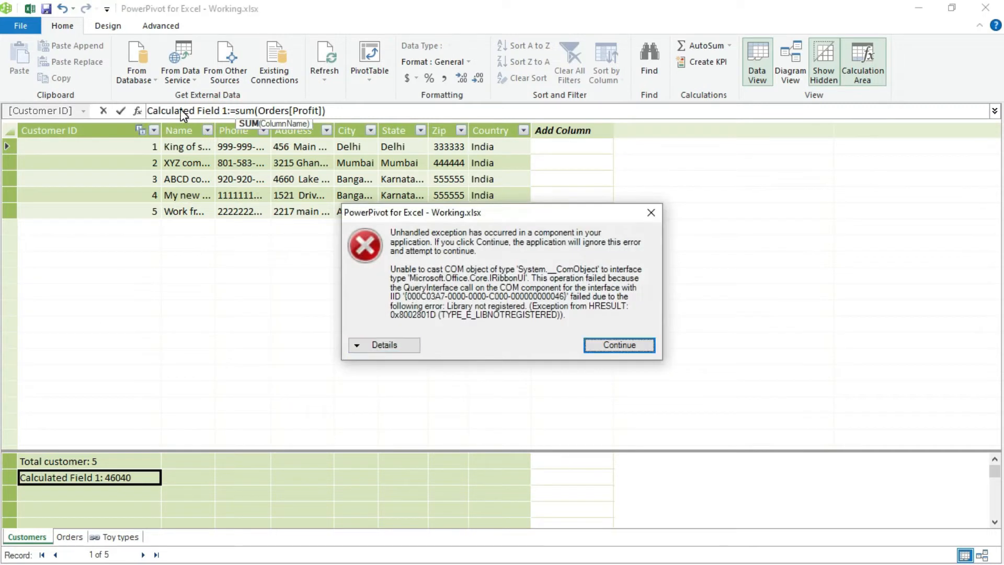
{"action": "key", "text": "Return"}
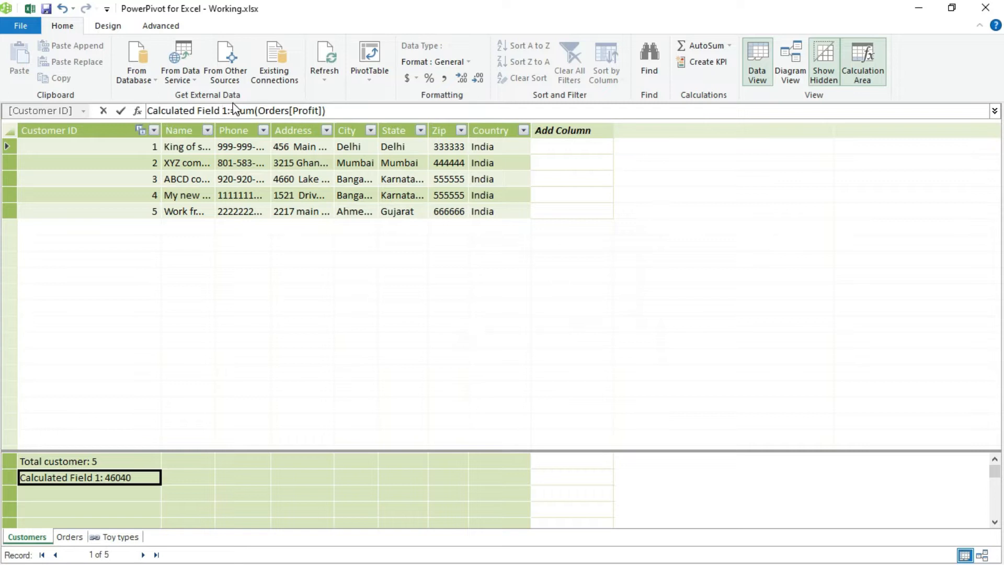
{"action": "left_click_drag", "start_coordinate": [227, 110], "coordinate": [140, 115]}
{"action": "key", "text": "BackSpace"}
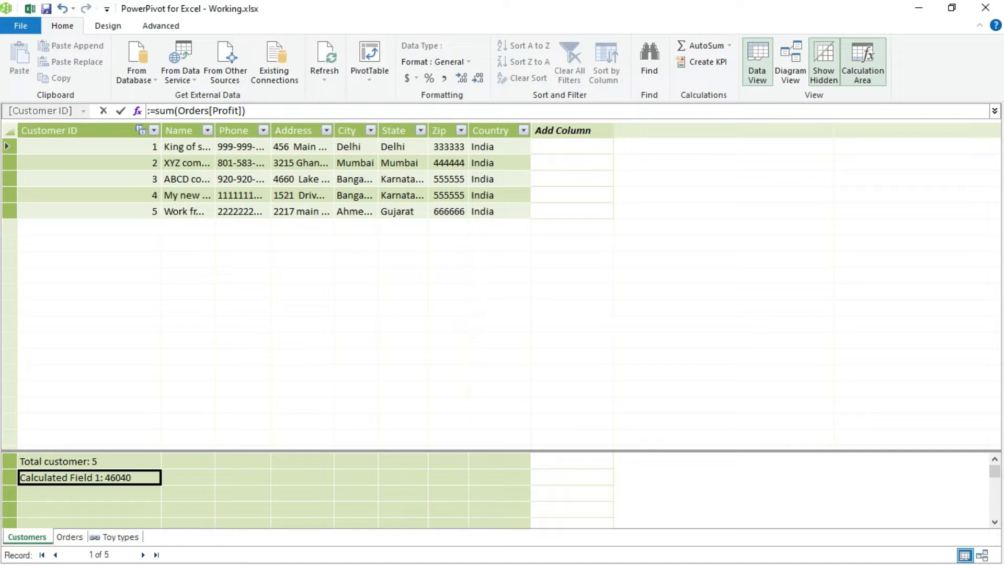
{"action": "type", "text": "toal profi"}
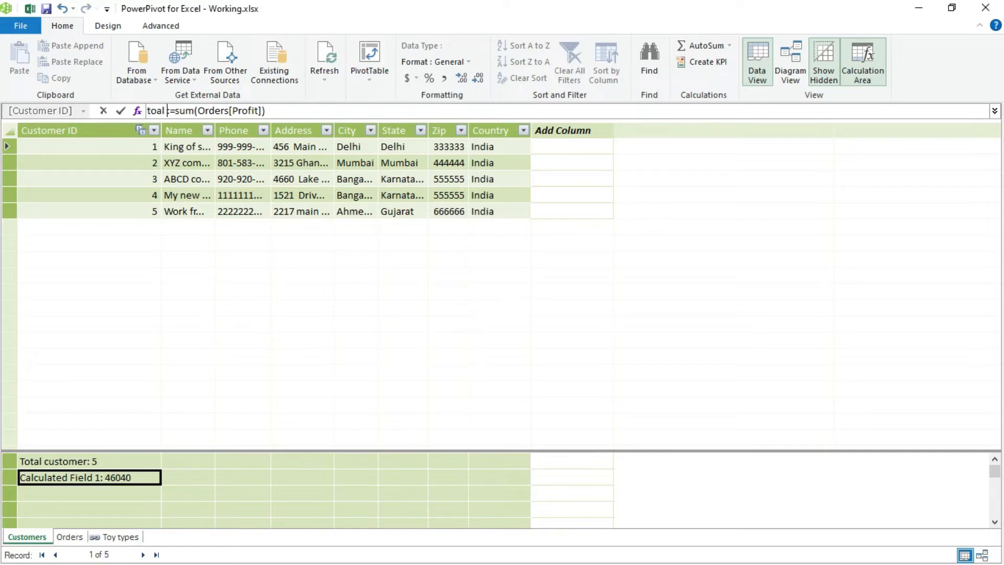
{"action": "type", "text": "t"}
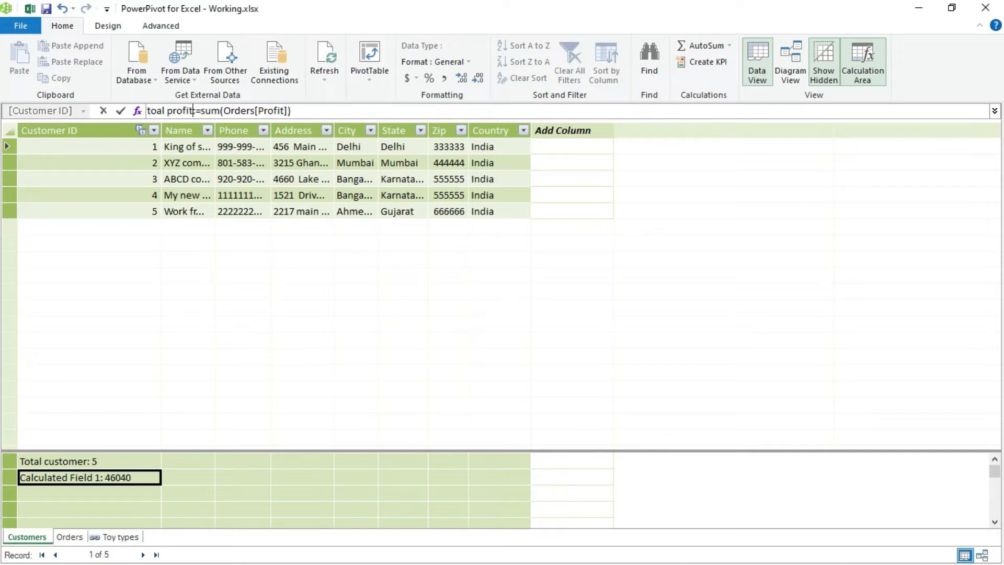
{"action": "key", "text": "Return"}
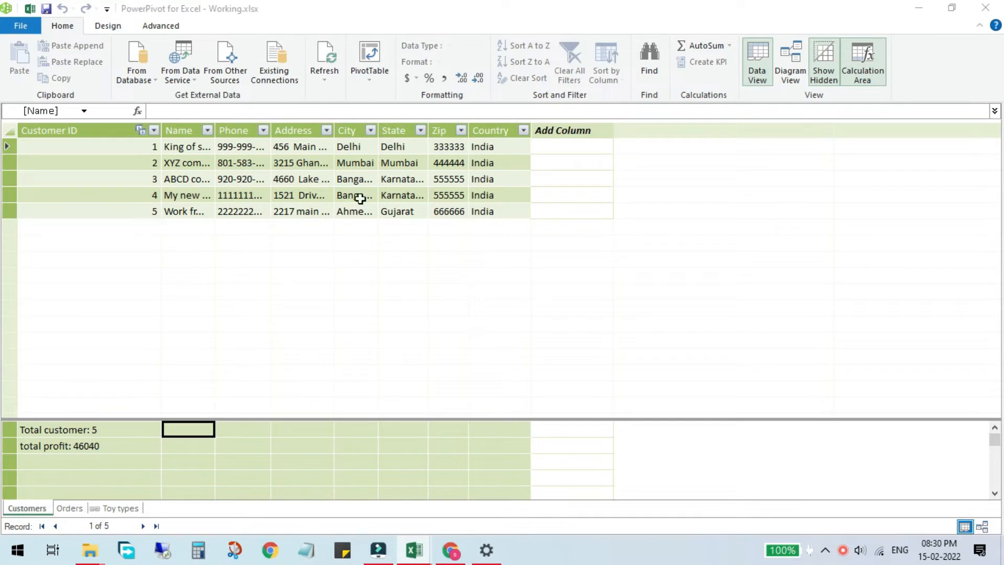
- Switch back to the Excel workbook and create a PivotTable from the workbook data model's tables on a new worksheet
{"action": "left_click", "coordinate": [983, 10]}
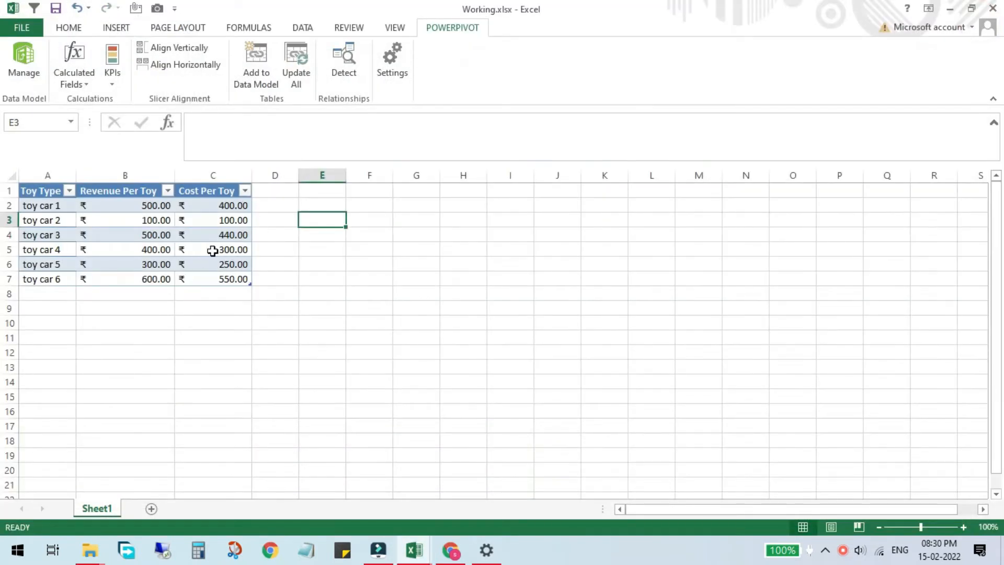
{"action": "left_click", "coordinate": [191, 320]}
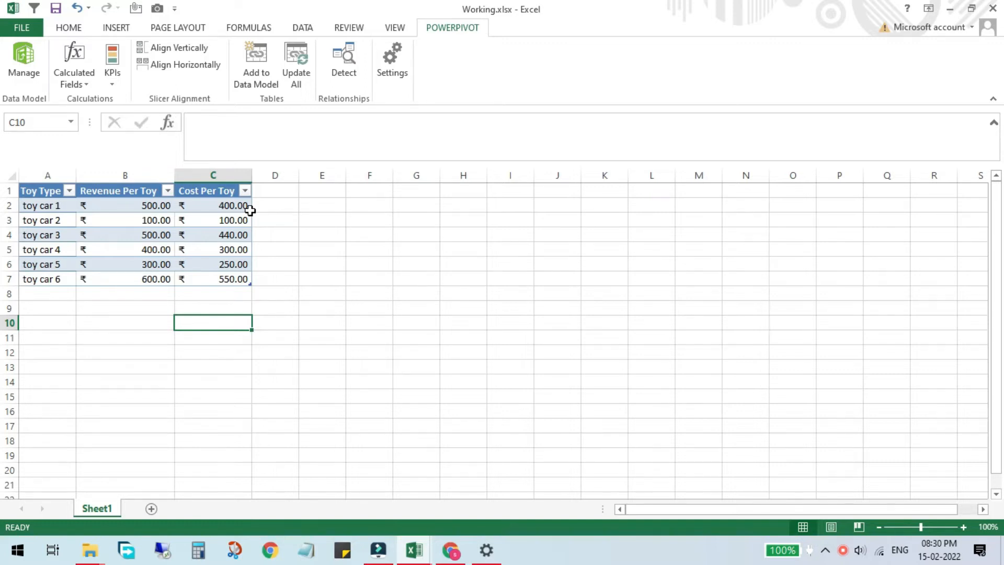
{"action": "left_click", "coordinate": [116, 29]}
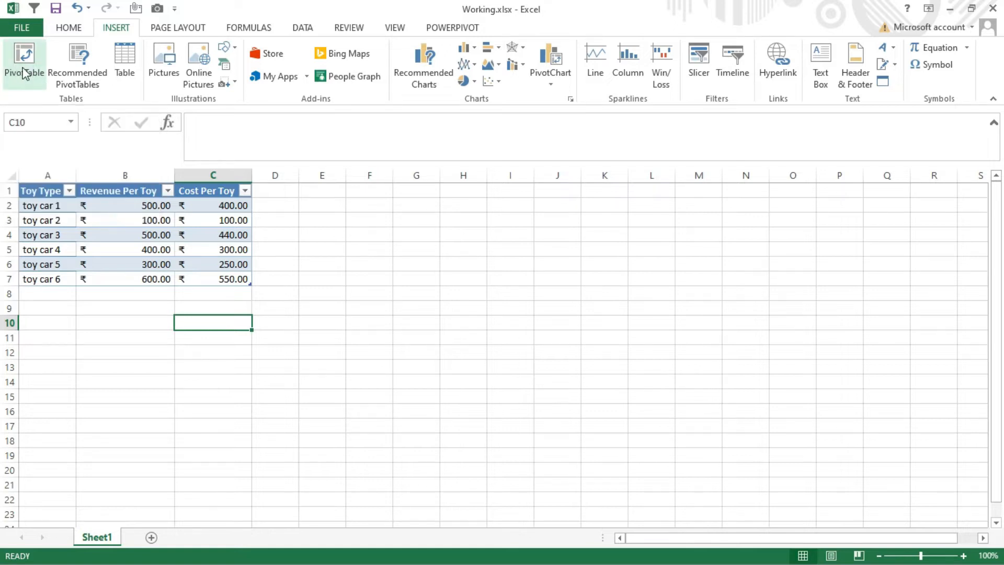
{"action": "left_click", "coordinate": [22, 72]}
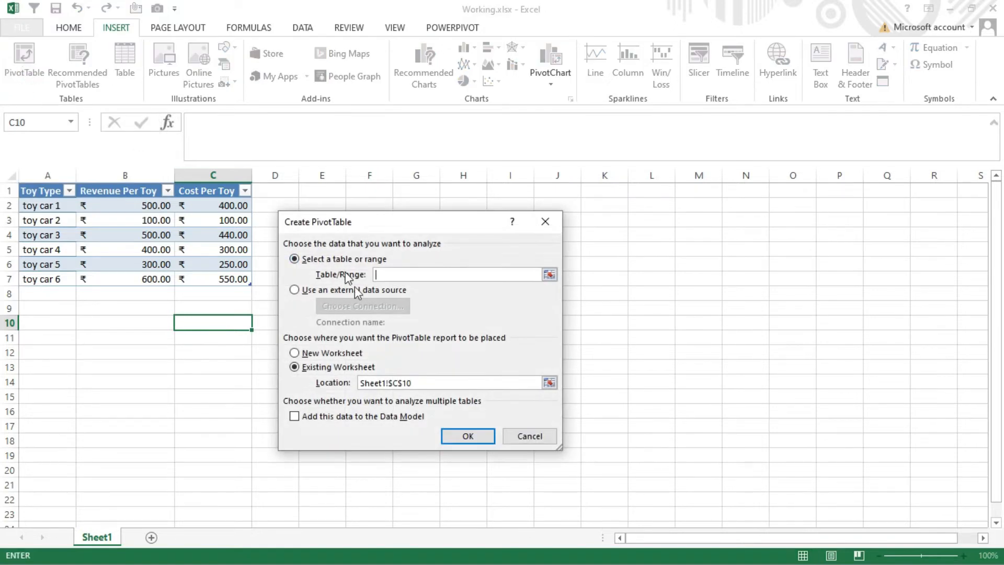
{"action": "left_click", "coordinate": [327, 289]}
{"action": "left_click", "coordinate": [346, 309]}
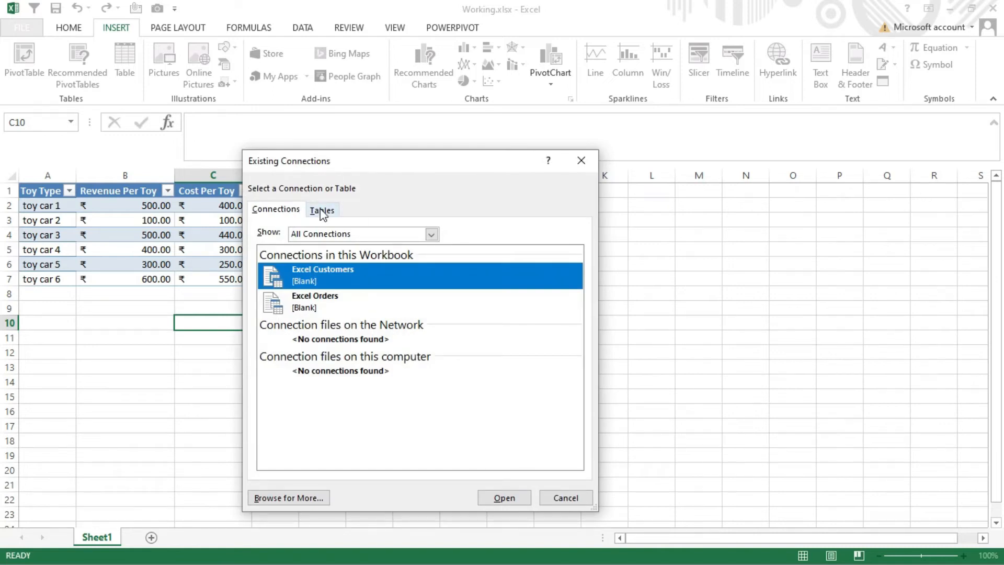
{"action": "left_click", "coordinate": [320, 210]}
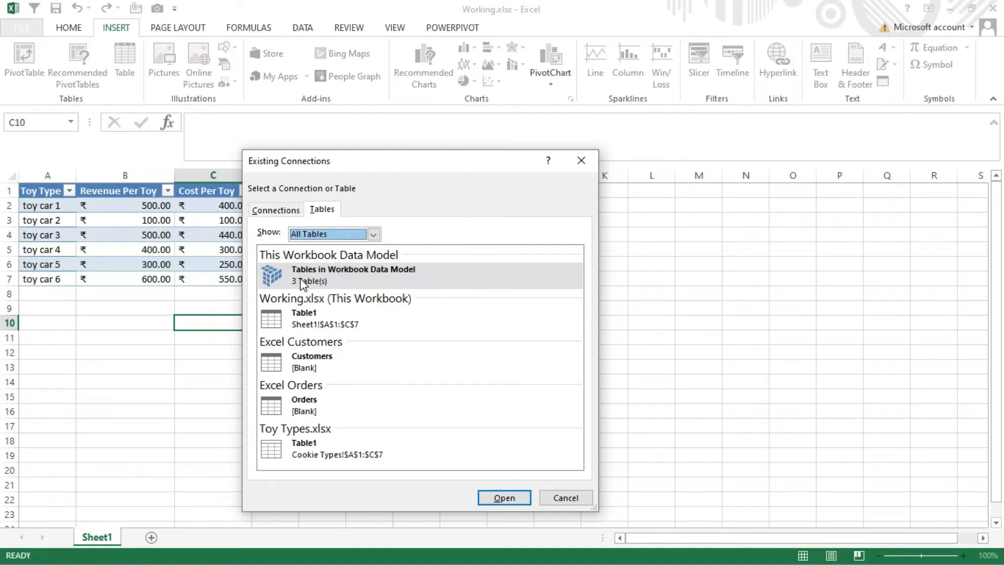
{"action": "double_click", "coordinate": [426, 282]}
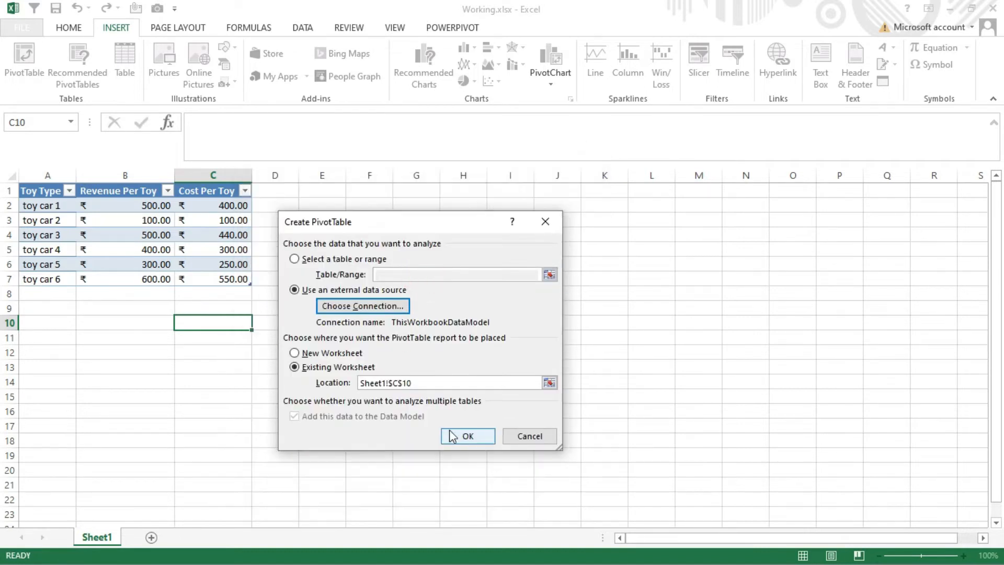
{"action": "left_click", "coordinate": [304, 353]}
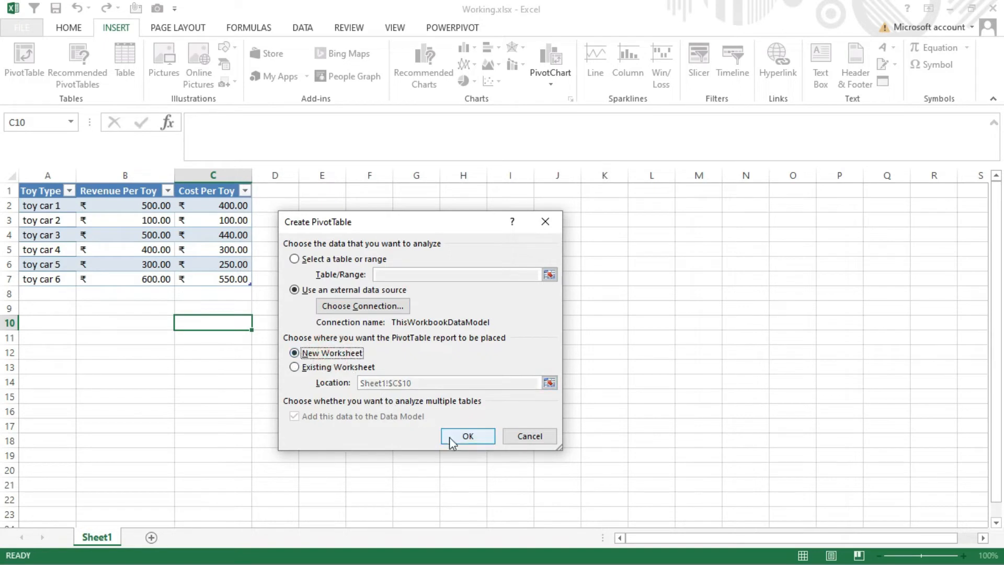
{"action": "left_click", "coordinate": [467, 440]}
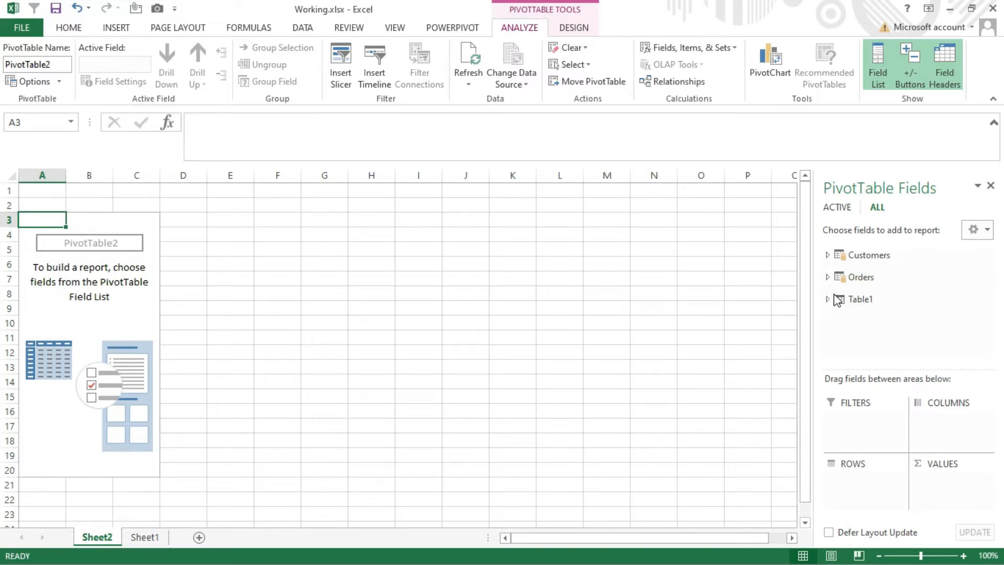
- Add the Name field from the Customers table as the PivotTable's row labels
{"action": "left_click", "coordinate": [829, 255]}
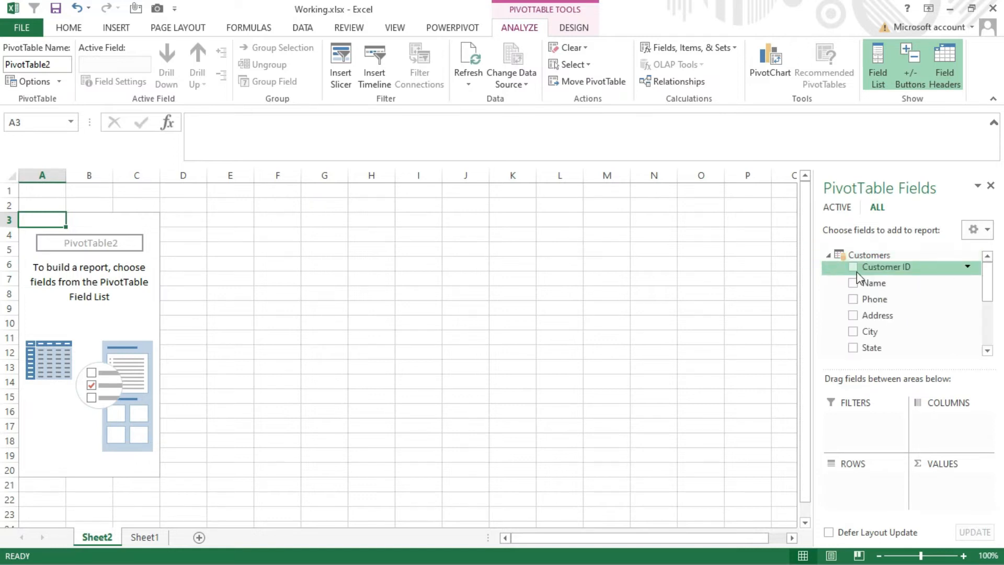
{"action": "left_click_drag", "start_coordinate": [883, 285], "coordinate": [870, 491]}
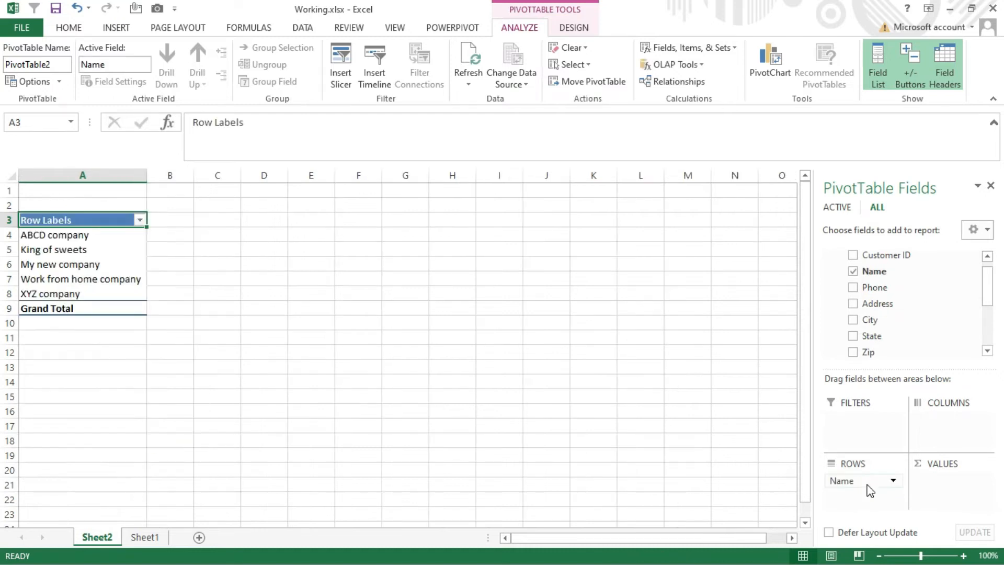
{"action": "left_click", "coordinate": [93, 235]}
{"action": "left_click_drag", "start_coordinate": [94, 267], "coordinate": [94, 291]}
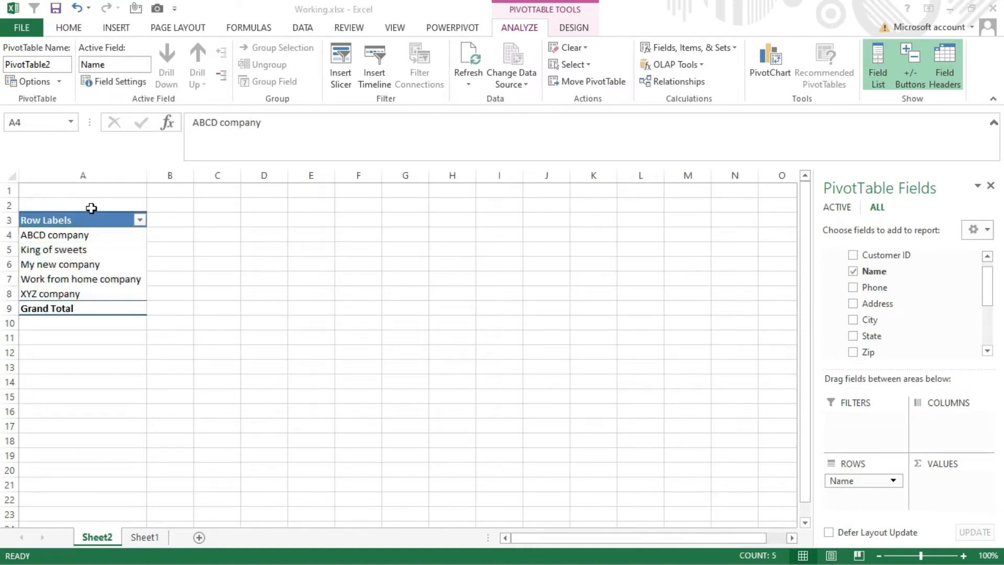
{"action": "left_click", "coordinate": [98, 242]}
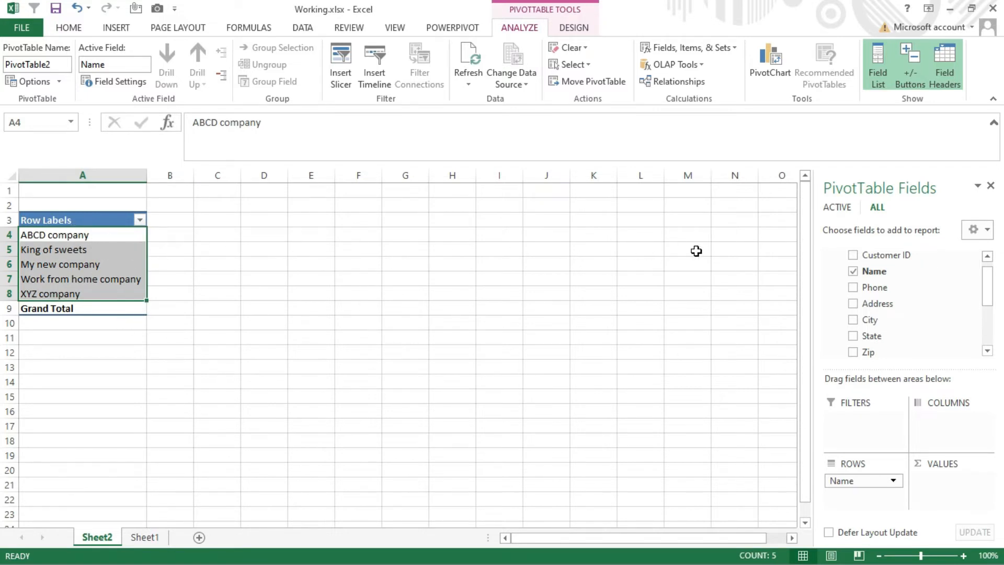
- Add the Order ID field from the Orders table to the PivotTable's values
{"action": "scroll", "coordinate": [986, 280], "scroll_direction": "up", "scroll_amount": 1}
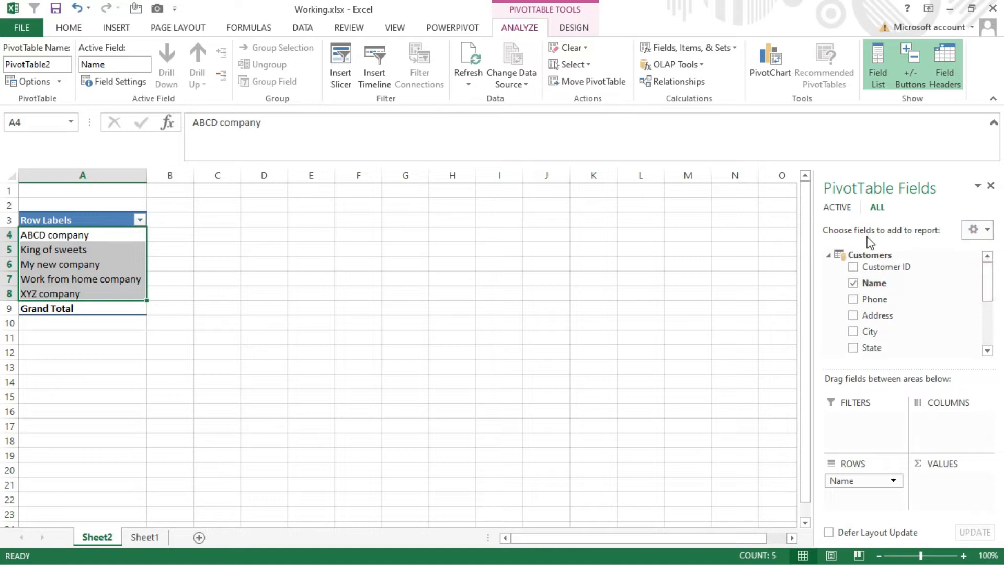
{"action": "left_click", "coordinate": [827, 254]}
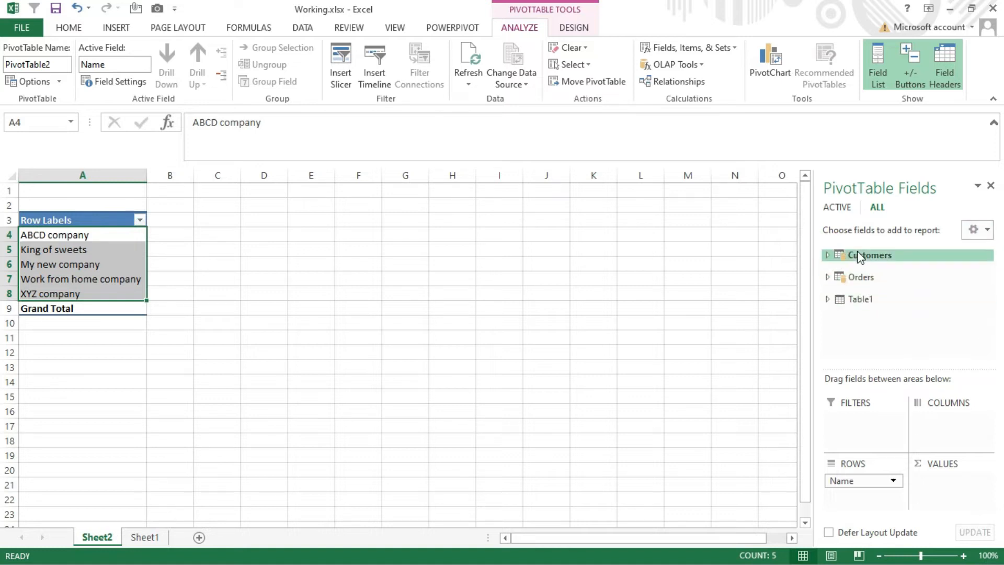
{"action": "left_click", "coordinate": [828, 277]}
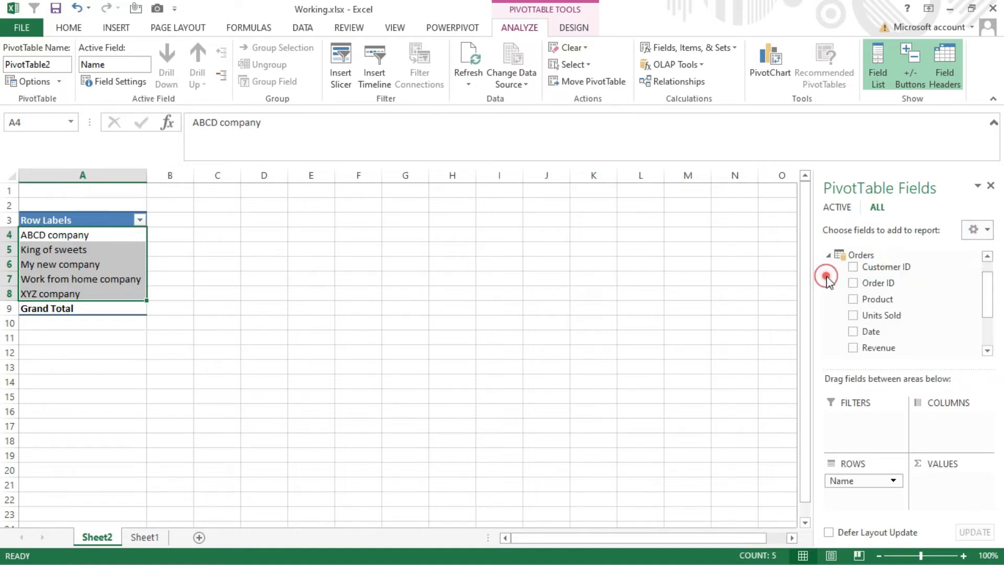
{"action": "left_click_drag", "start_coordinate": [876, 289], "coordinate": [947, 494]}
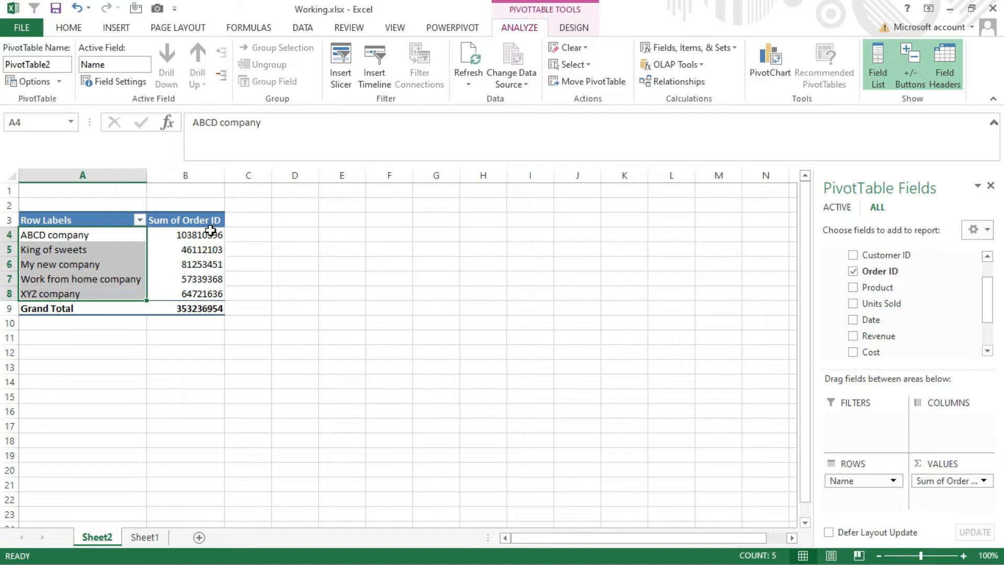
- Change the Order ID value field to summarize by Count
{"action": "left_click", "coordinate": [983, 481]}
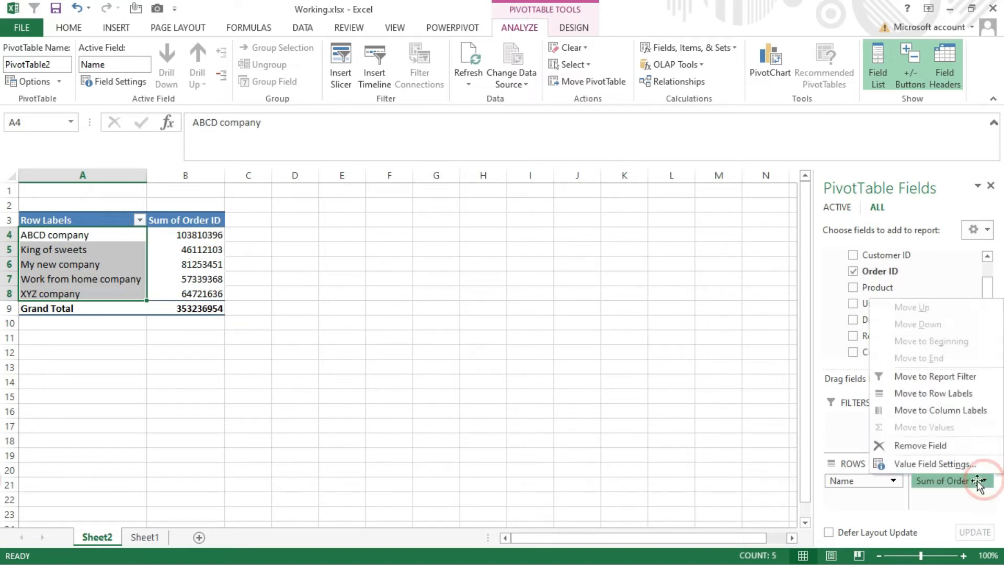
{"action": "left_click", "coordinate": [924, 464]}
{"action": "left_click", "coordinate": [345, 355]}
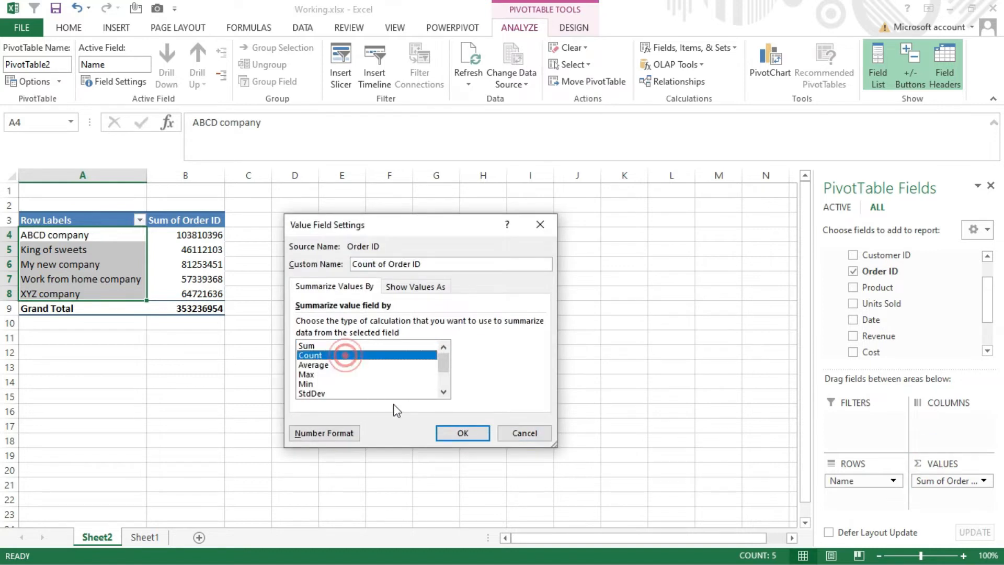
{"action": "left_click", "coordinate": [468, 433]}
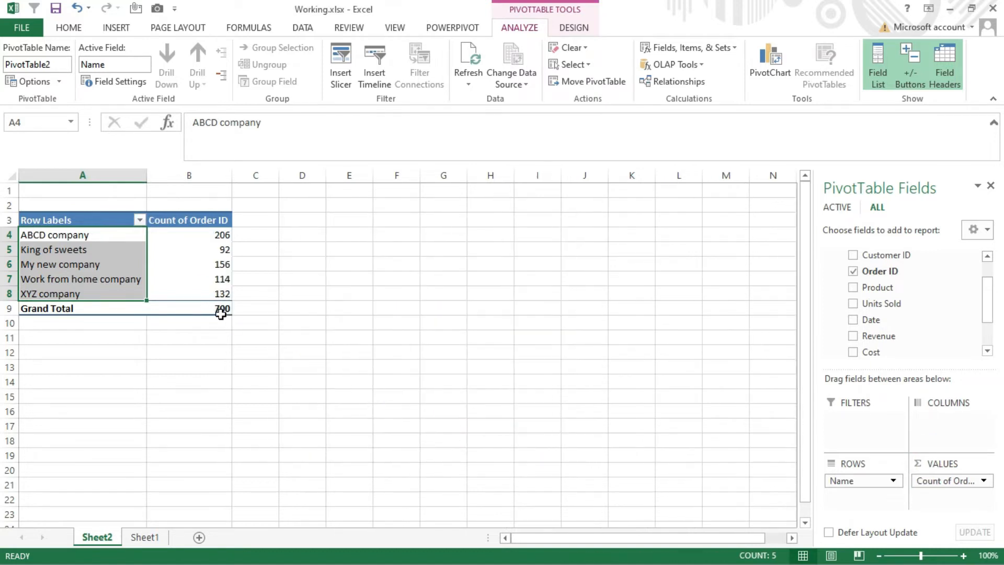
{"action": "mouse_move", "coordinate": [209, 279]}
- Add the total profit calculated field from the Customers table to the PivotTable's values and select its column of results
{"action": "left_click_drag", "start_coordinate": [990, 302], "coordinate": [989, 289]}
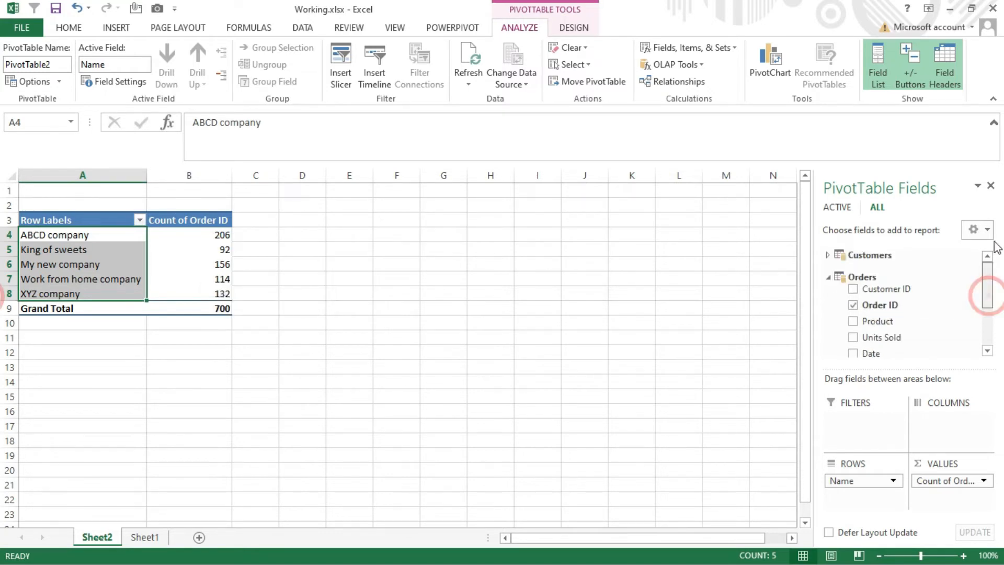
{"action": "left_click", "coordinate": [829, 278]}
{"action": "left_click", "coordinate": [828, 255]}
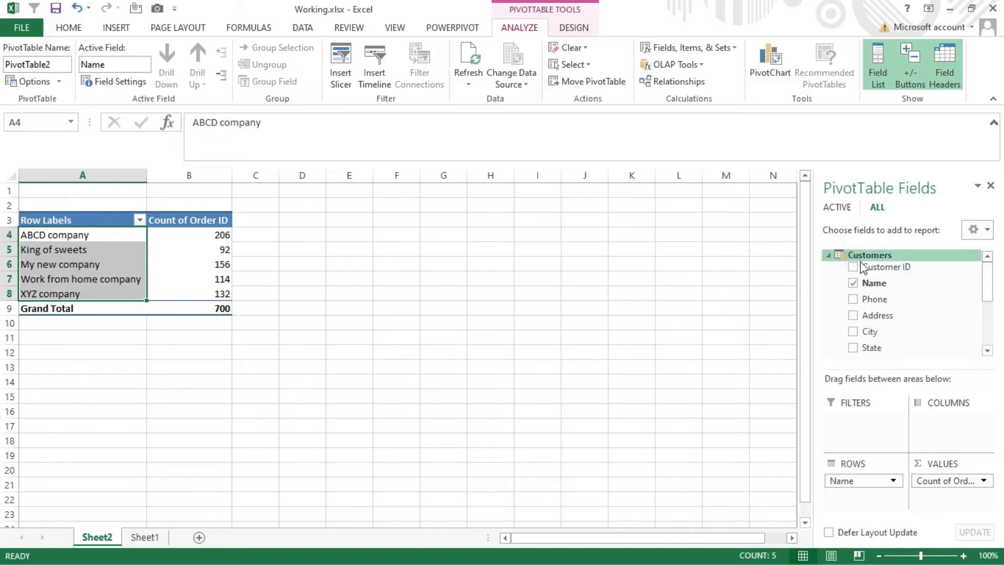
{"action": "scroll", "coordinate": [951, 331], "scroll_direction": "down", "scroll_amount": 3}
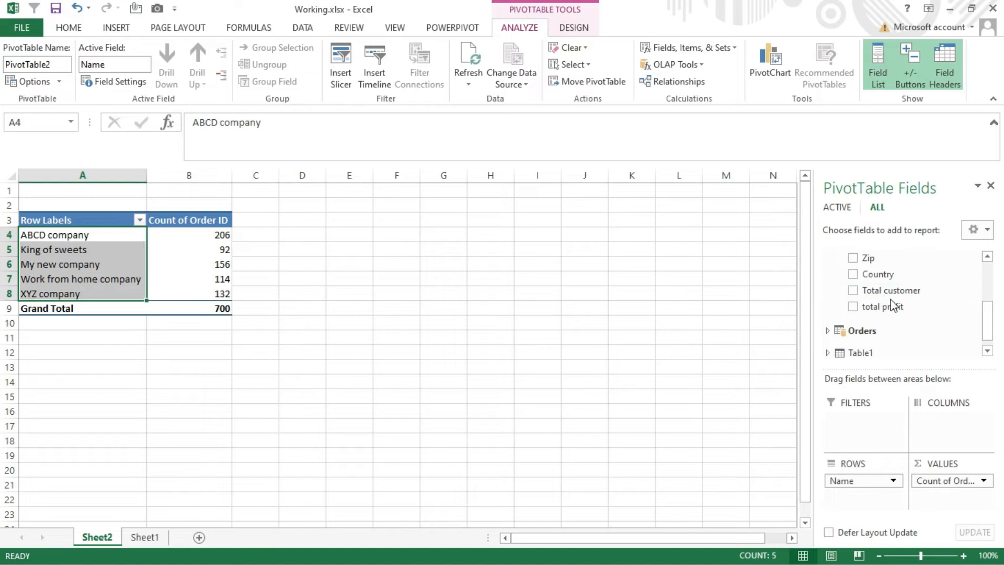
{"action": "left_click_drag", "start_coordinate": [891, 309], "coordinate": [946, 499]}
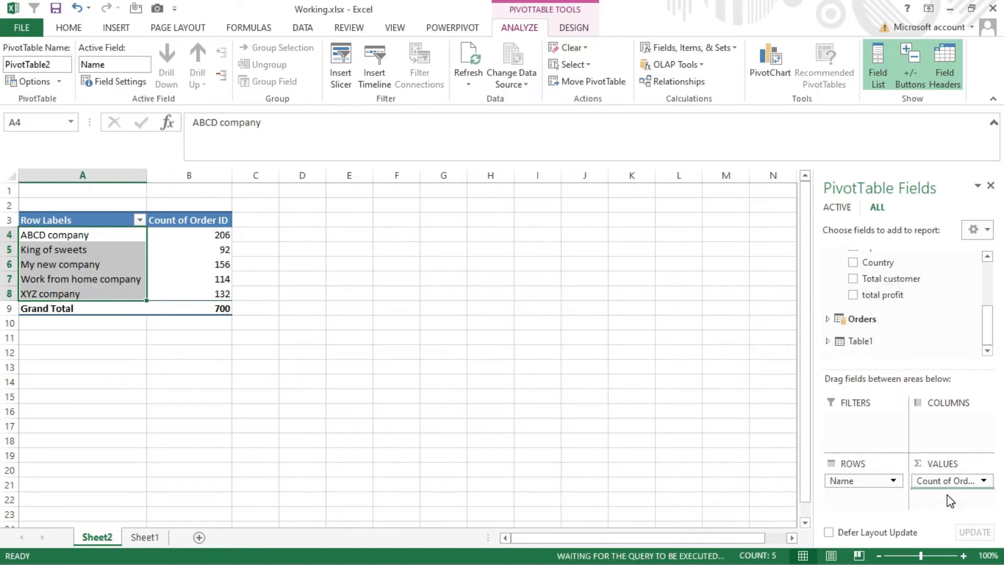
{"action": "left_click_drag", "start_coordinate": [270, 233], "coordinate": [270, 309]}
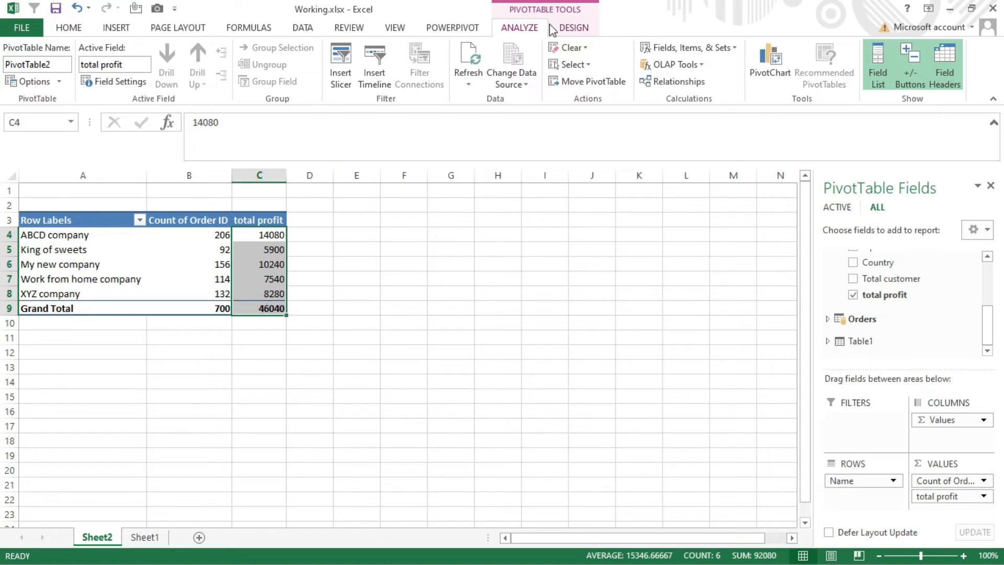
- Start a new KPI in PowerPivot and set its lower status threshold to 60%
{"action": "left_click", "coordinate": [437, 29]}
{"action": "left_click", "coordinate": [111, 78]}
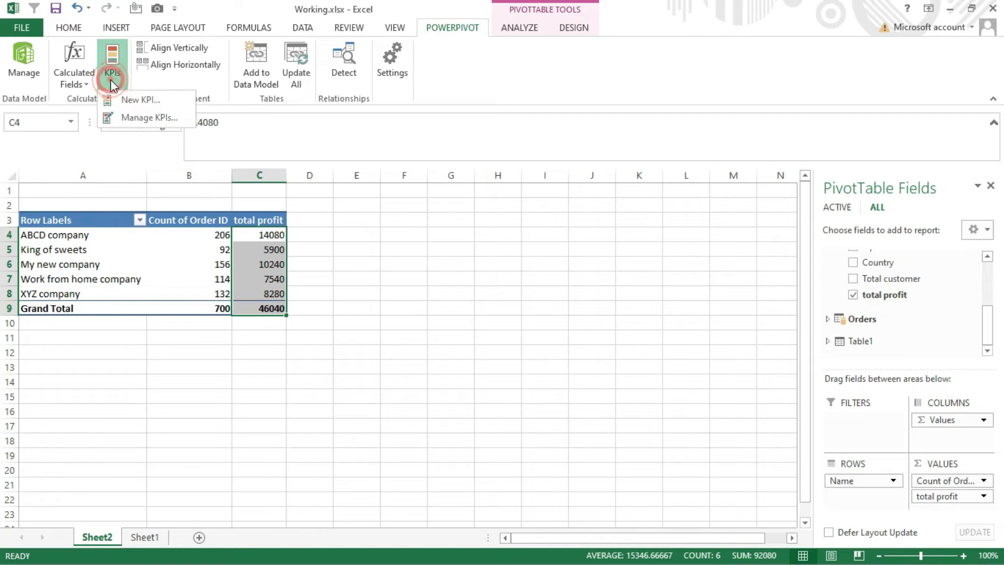
{"action": "left_click", "coordinate": [131, 100]}
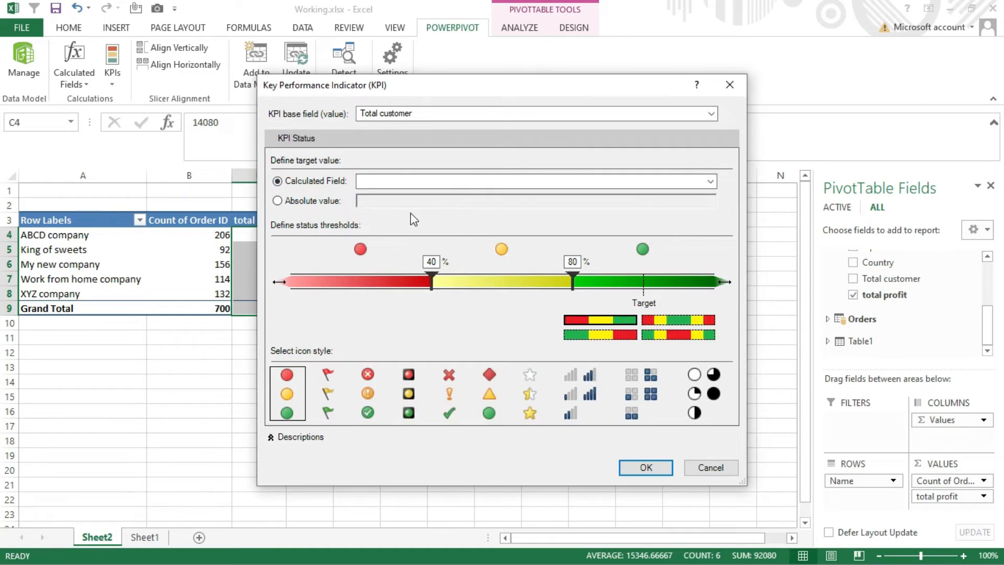
{"action": "left_click_drag", "start_coordinate": [429, 285], "coordinate": [507, 286]}
{"action": "left_click_drag", "start_coordinate": [508, 285], "coordinate": [503, 284]}
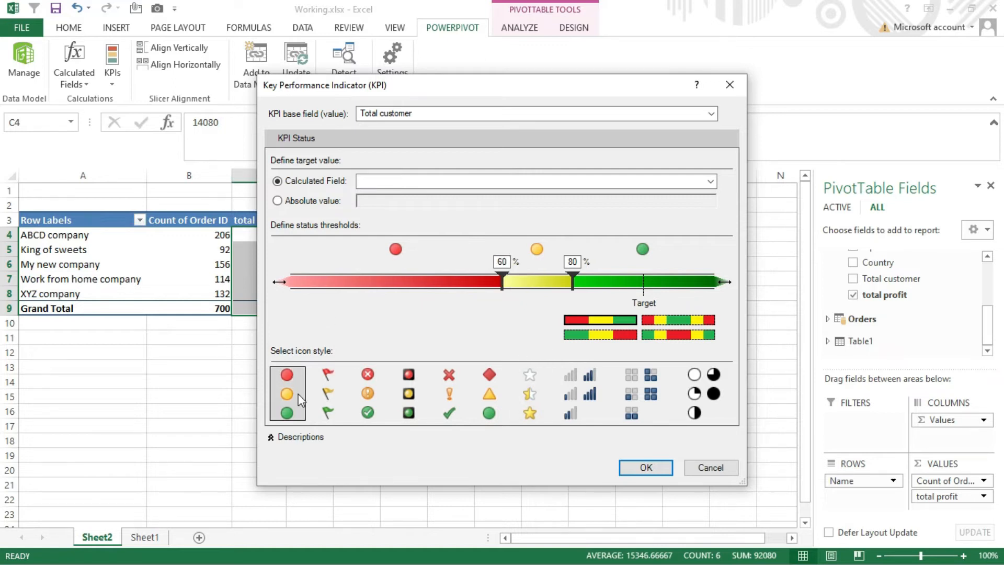
- Choose the red, yellow and green flag icon style and try to create the KPI without a target
{"action": "left_click", "coordinate": [374, 396]}
{"action": "left_click", "coordinate": [328, 392]}
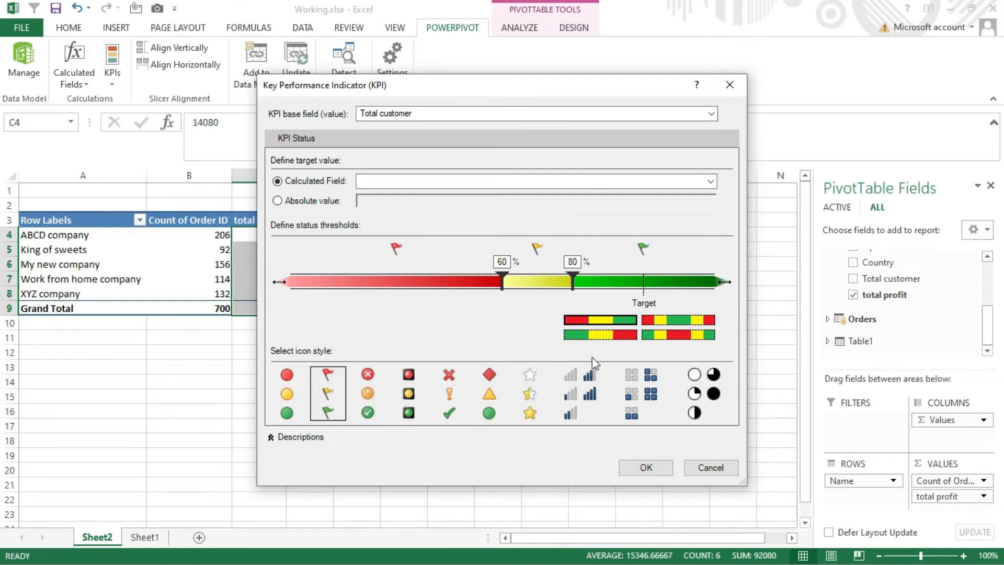
{"action": "left_click", "coordinate": [652, 473]}
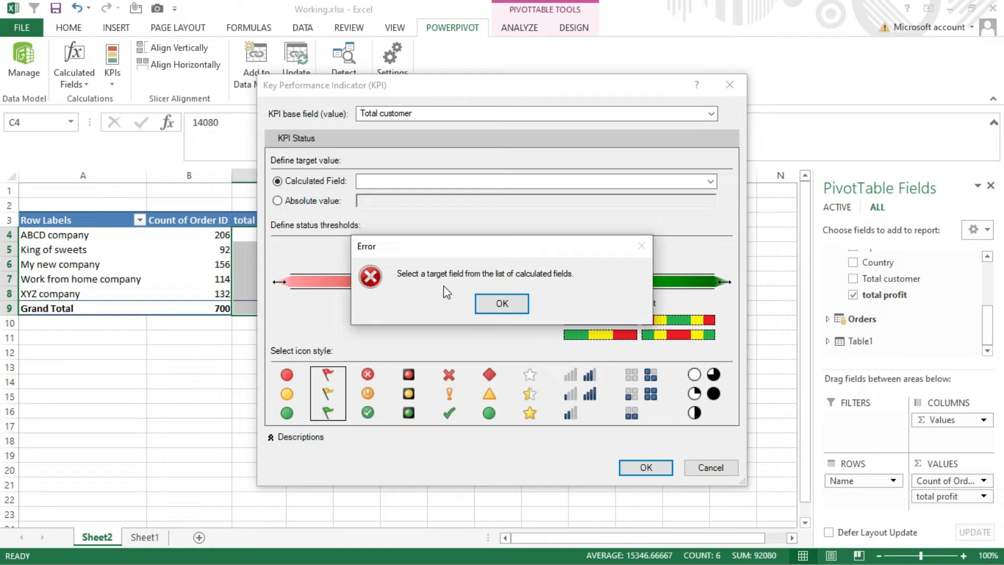
{"action": "left_click", "coordinate": [490, 310]}
- Set the KPI base field to total profit and its target to an absolute value of 10000
{"action": "left_click", "coordinate": [437, 116]}
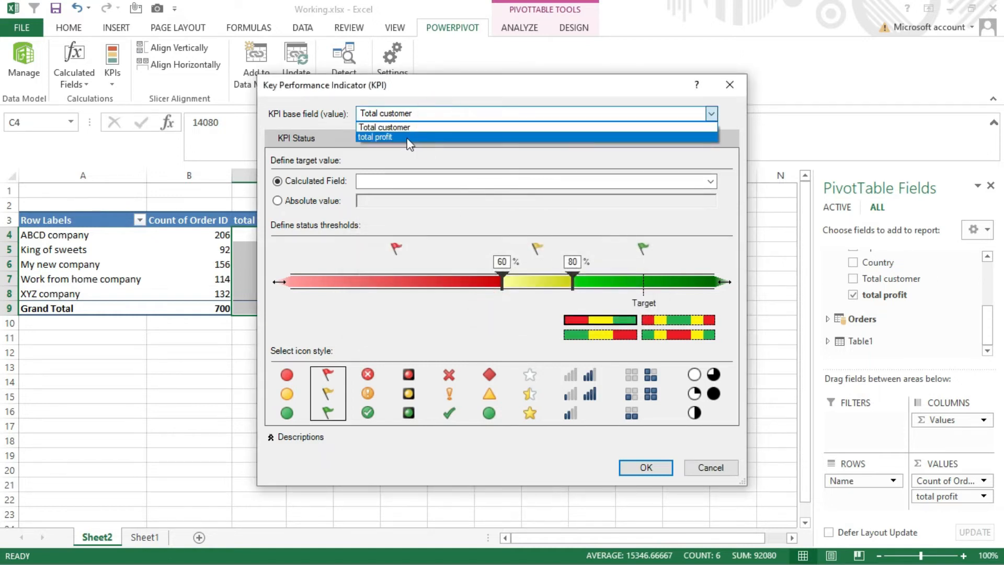
{"action": "left_click", "coordinate": [407, 137]}
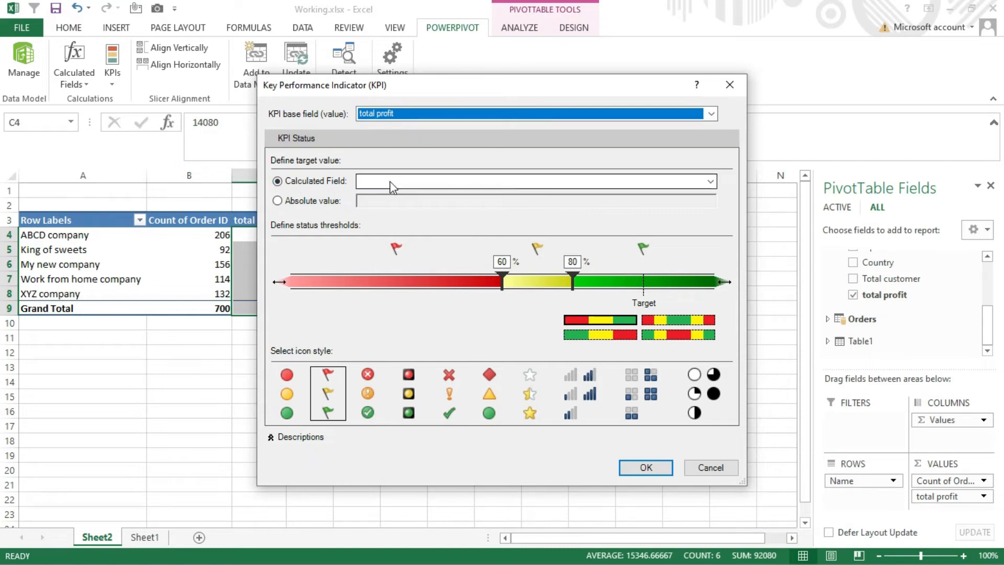
{"action": "left_click", "coordinate": [291, 201]}
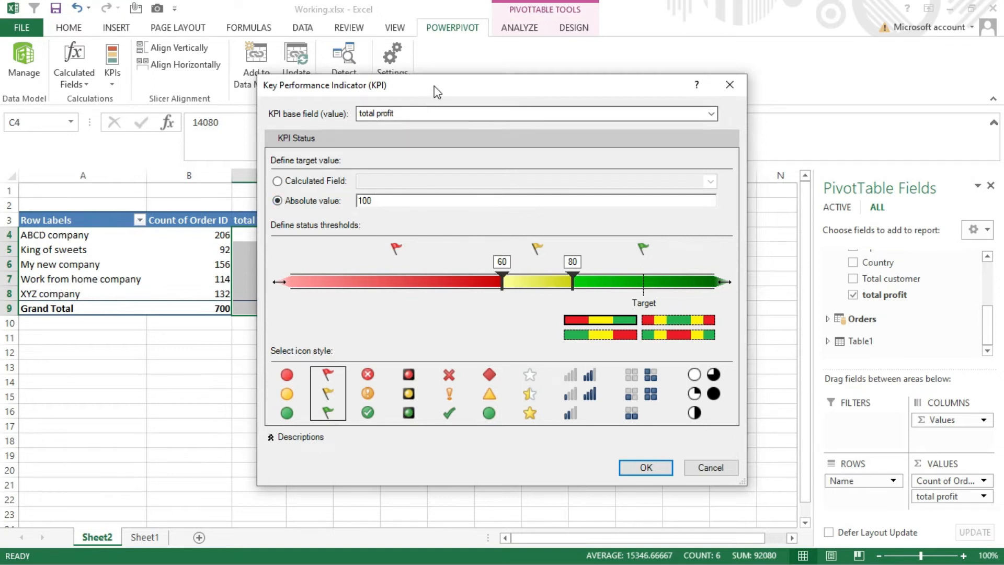
{"action": "left_click_drag", "start_coordinate": [438, 92], "coordinate": [612, 98]}
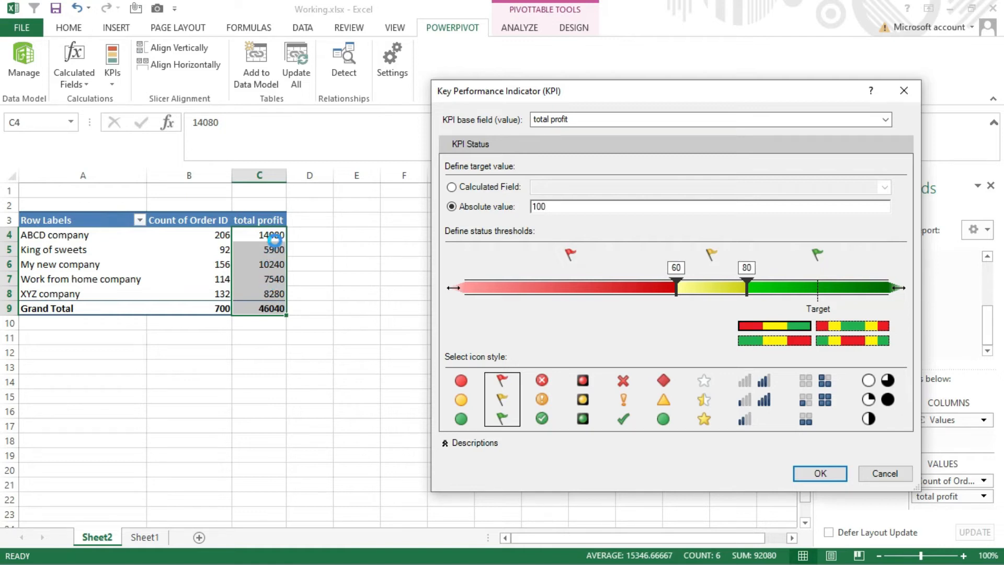
{"action": "double_click", "coordinate": [567, 208]}
{"action": "type", "text": "1"}
{"action": "left_click", "coordinate": [631, 270]}
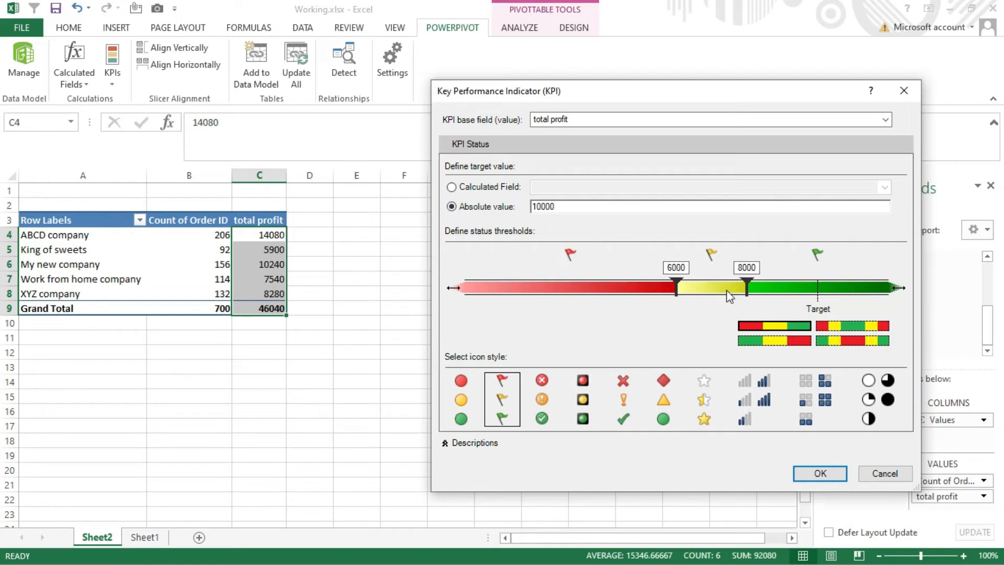
- Set the KPI status thresholds to 8000 and 9200 and create the KPI
{"action": "left_click", "coordinate": [678, 291]}
{"action": "left_click_drag", "start_coordinate": [671, 285], "coordinate": [789, 288]}
{"action": "left_click_drag", "start_coordinate": [730, 278], "coordinate": [748, 288]}
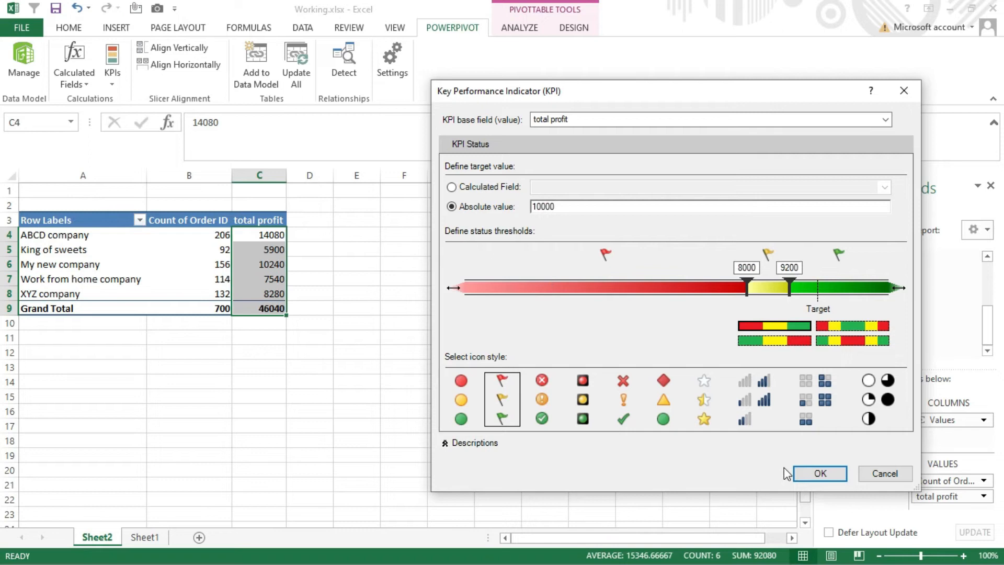
{"action": "left_click", "coordinate": [821, 474]}
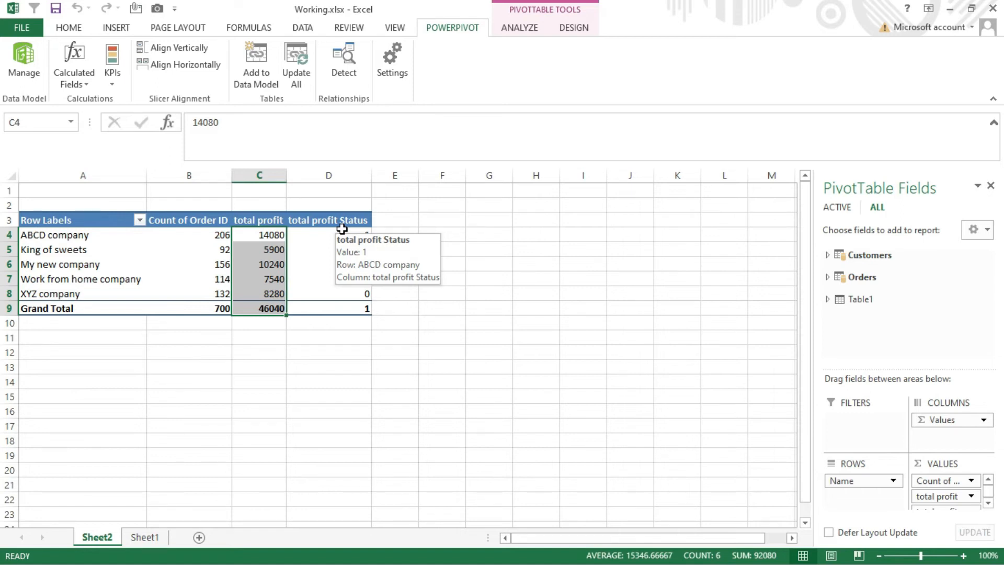
- Remove the total profit KPI's Value and Status fields from the PivotTable and add both again to display the status icons
{"action": "left_click", "coordinate": [828, 255]}
{"action": "scroll", "coordinate": [837, 272], "scroll_direction": "down", "scroll_amount": 2}
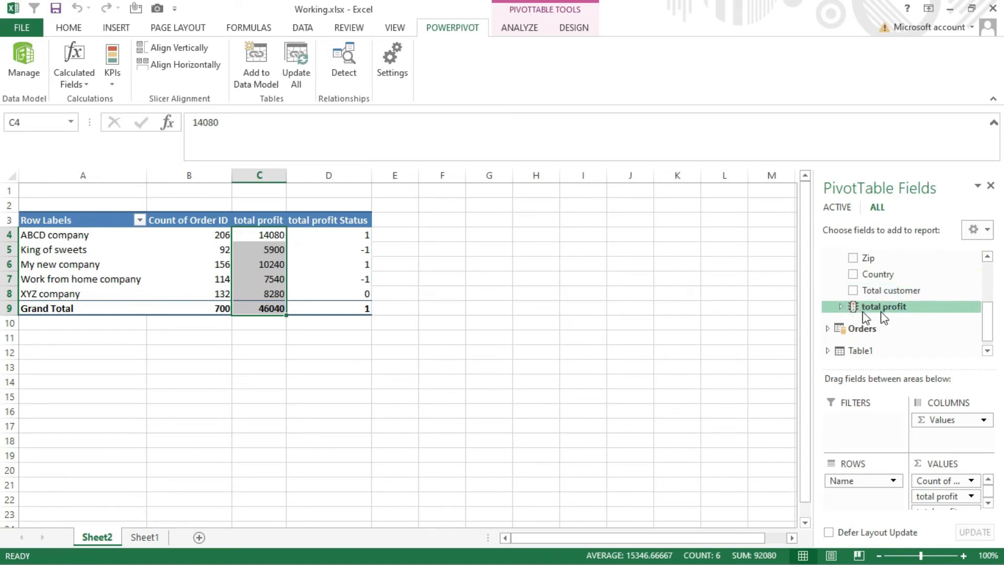
{"action": "left_click", "coordinate": [840, 309]}
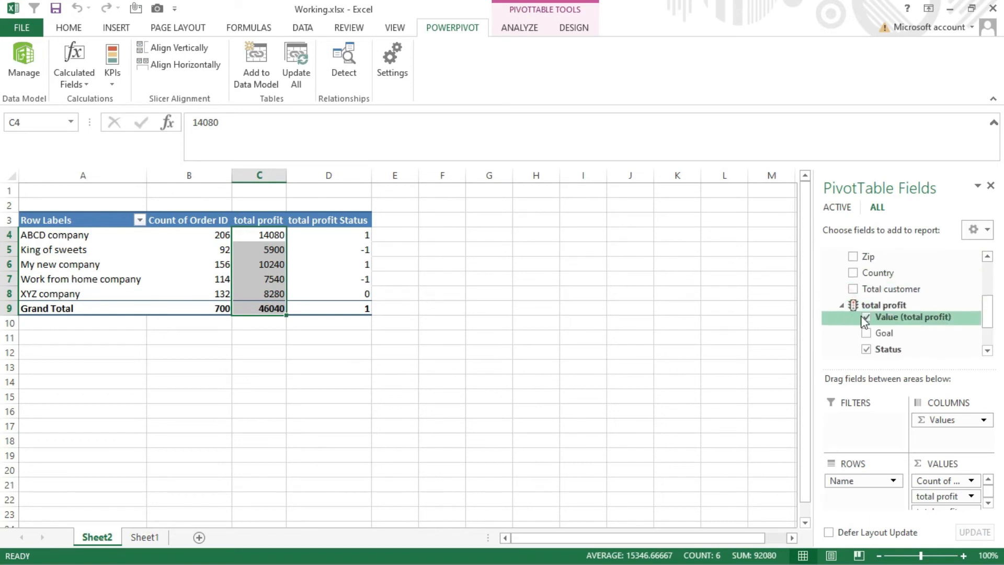
{"action": "left_click", "coordinate": [866, 317]}
{"action": "left_click", "coordinate": [867, 348]}
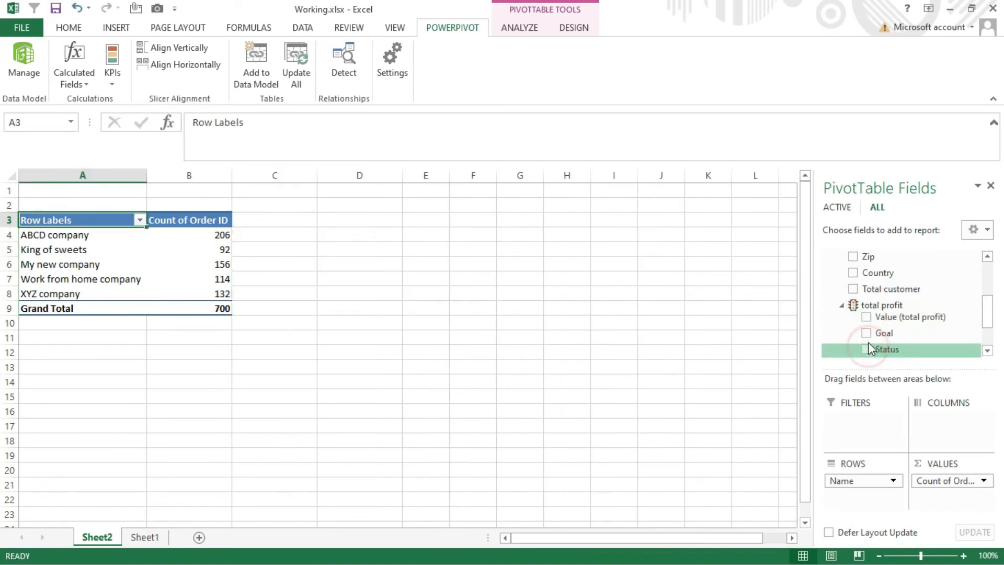
{"action": "left_click", "coordinate": [867, 318]}
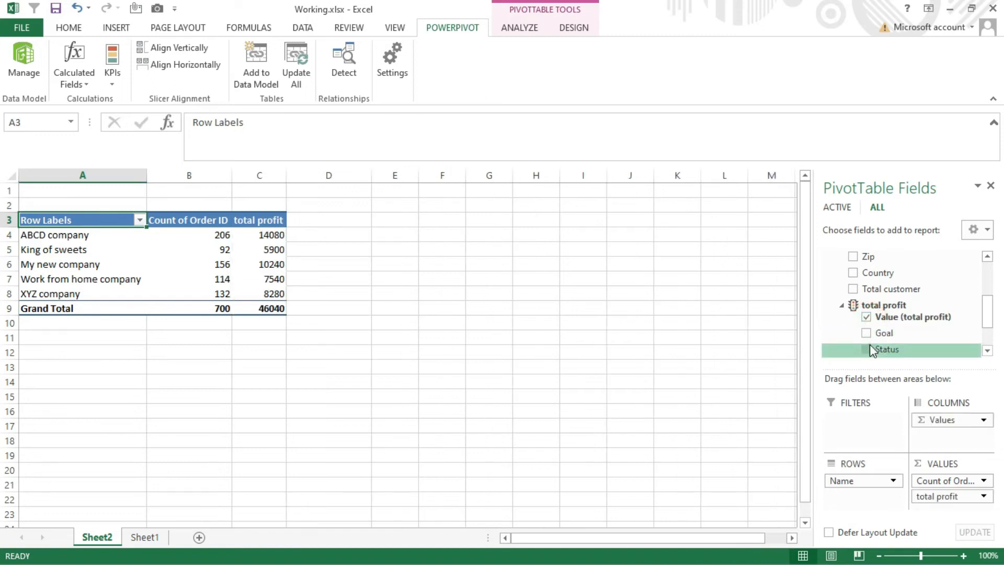
{"action": "left_click", "coordinate": [868, 348]}
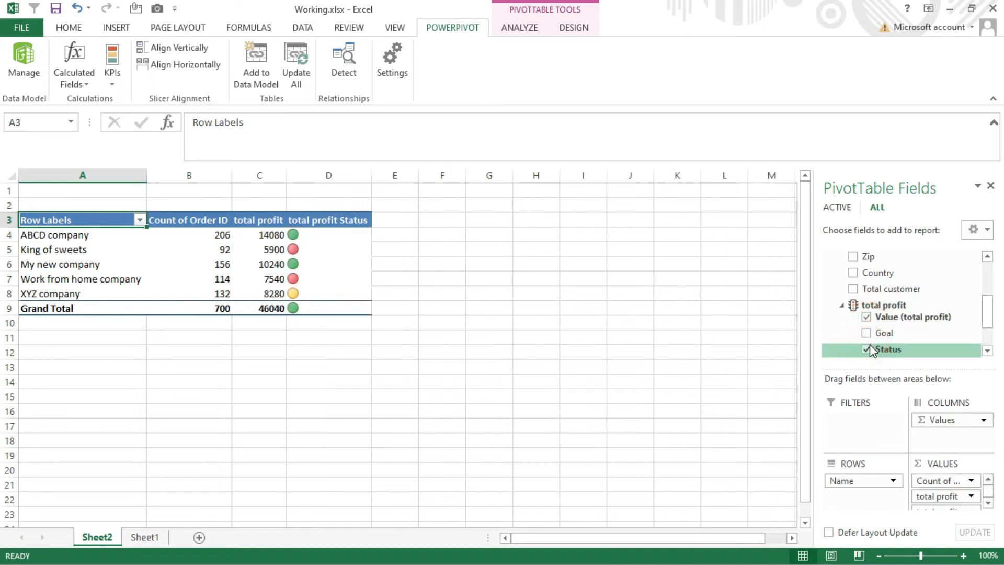
- Select the total profit status cell for My new company and collapse the total profit KPI in the field list
{"action": "left_click", "coordinate": [320, 263]}
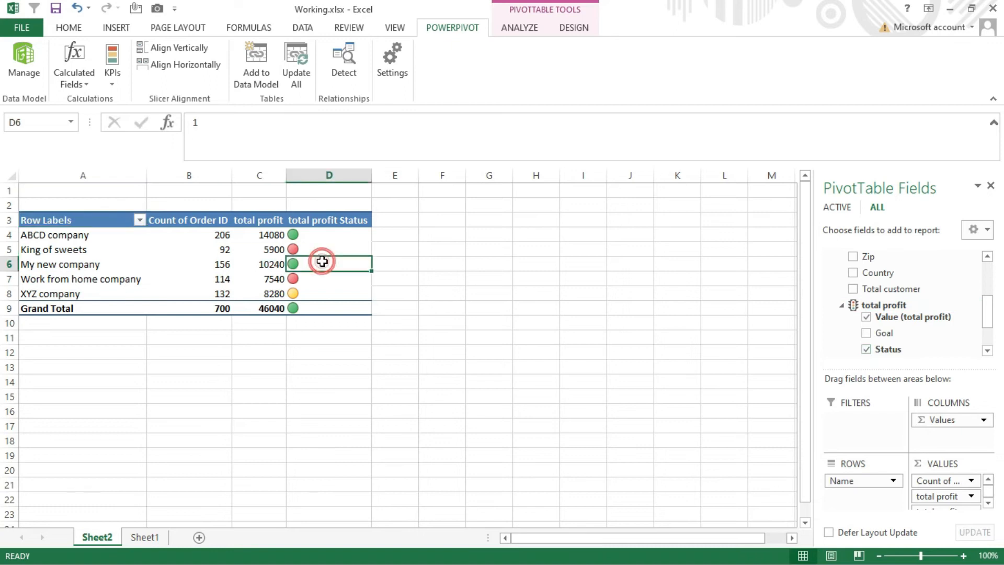
{"action": "left_click", "coordinate": [896, 304]}
{"action": "left_click", "coordinate": [899, 306]}
{"action": "left_click", "coordinate": [899, 306]}
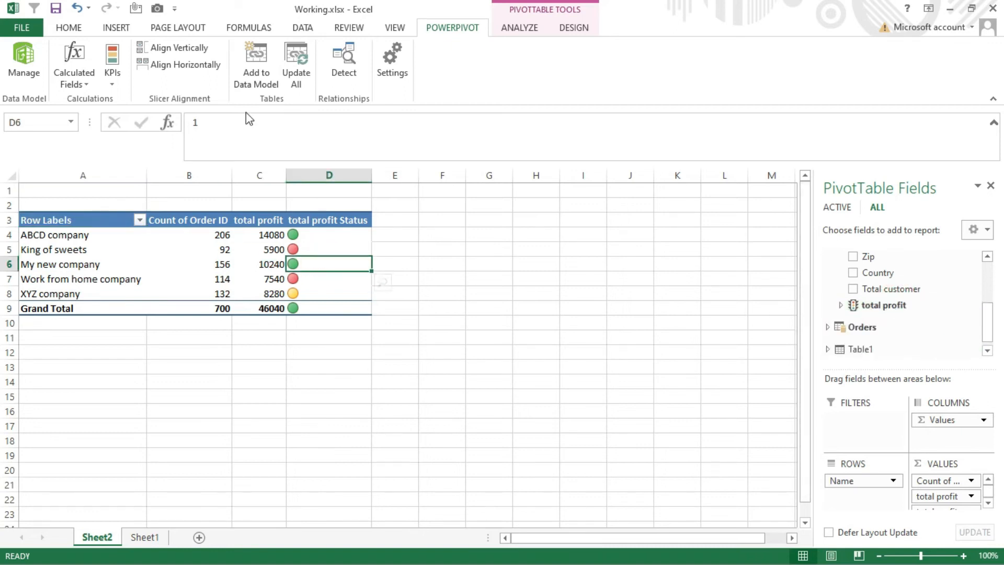
- Open the existing total profit KPI for editing, review its target and thresholds, and confirm it without changes
{"action": "left_click", "coordinate": [114, 77]}
{"action": "left_click", "coordinate": [145, 122]}
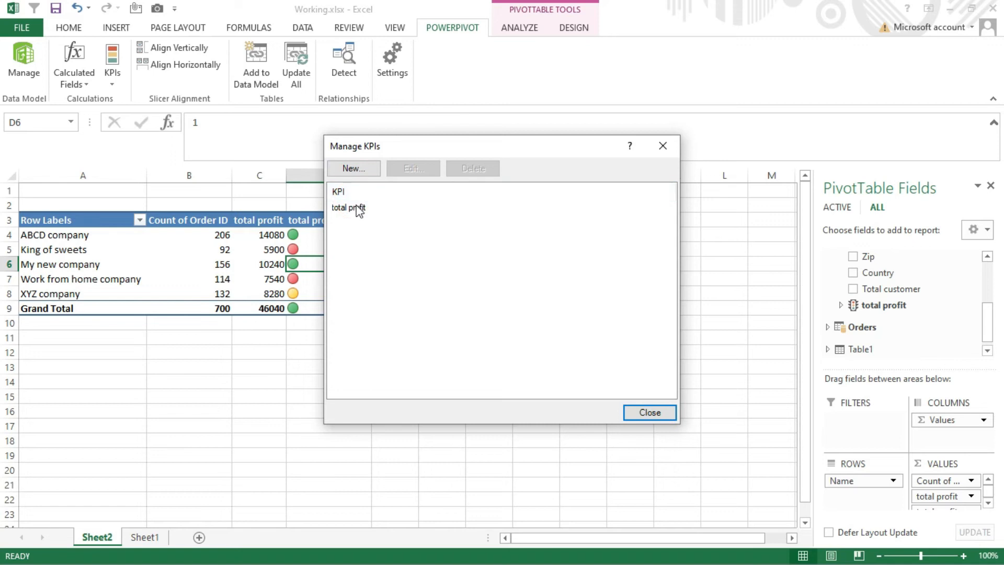
{"action": "left_click", "coordinate": [356, 208]}
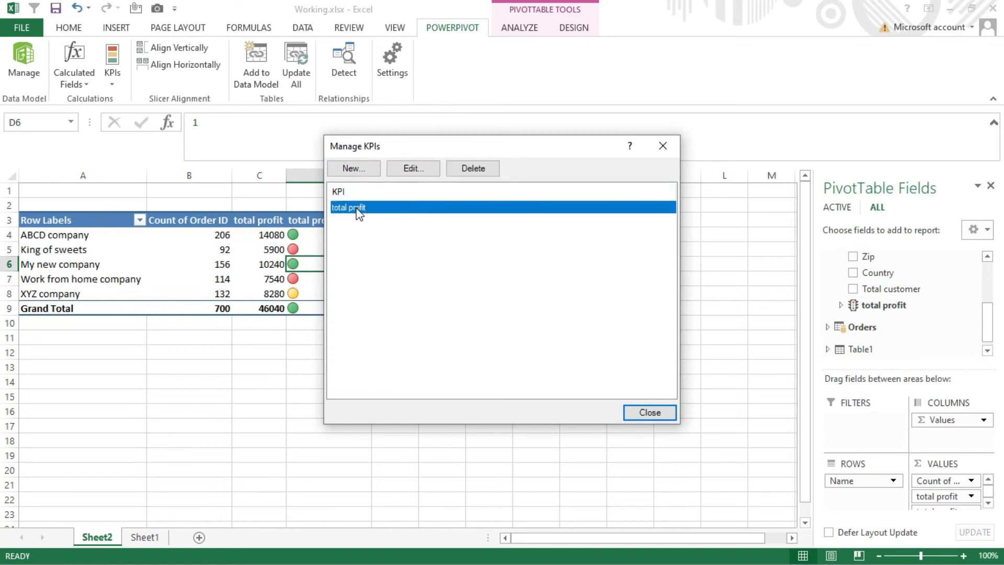
{"action": "left_click", "coordinate": [412, 170]}
{"action": "left_click", "coordinate": [413, 170]}
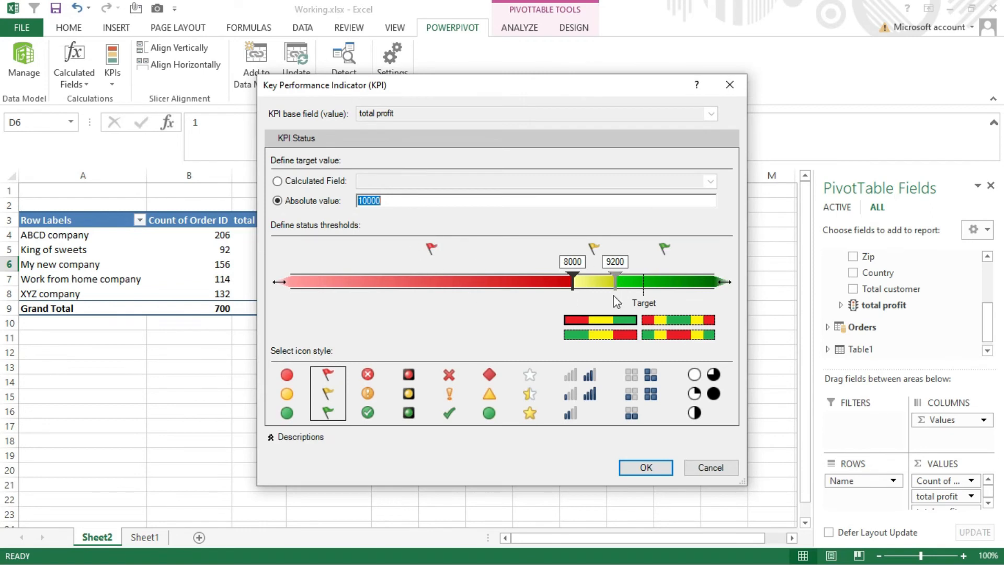
{"action": "left_click_drag", "start_coordinate": [488, 86], "coordinate": [692, 77]}
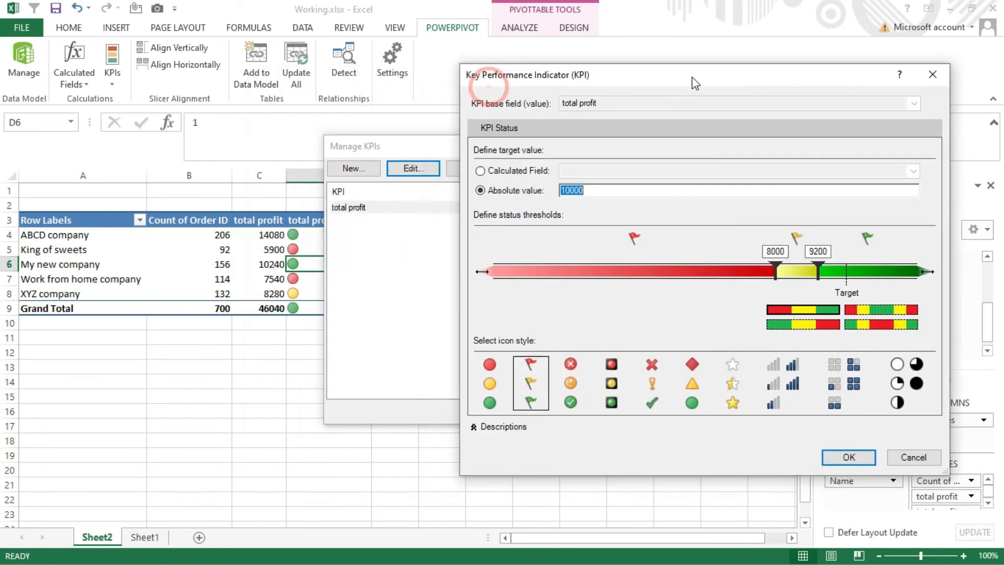
{"action": "left_click", "coordinate": [848, 458]}
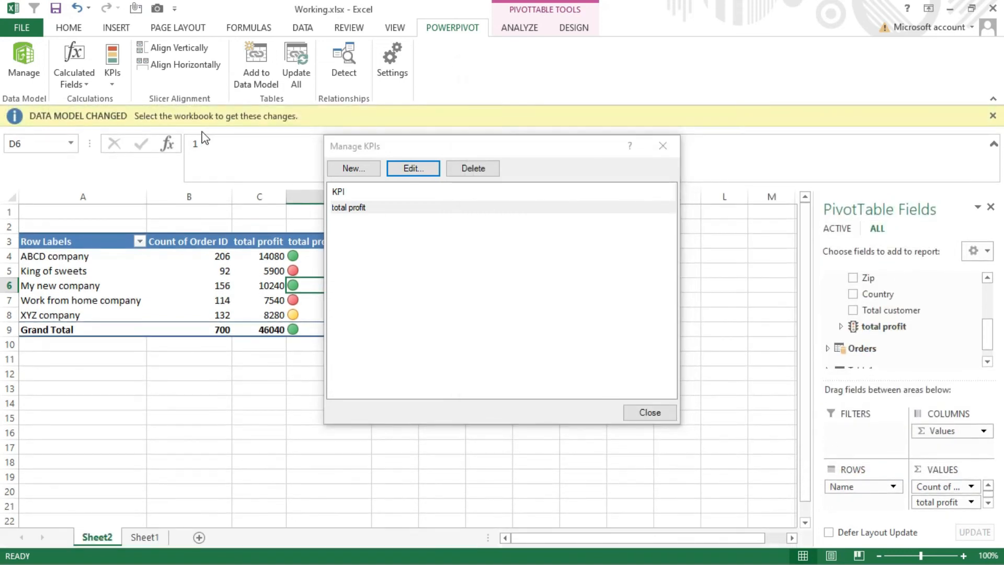
{"action": "left_click", "coordinate": [639, 415]}
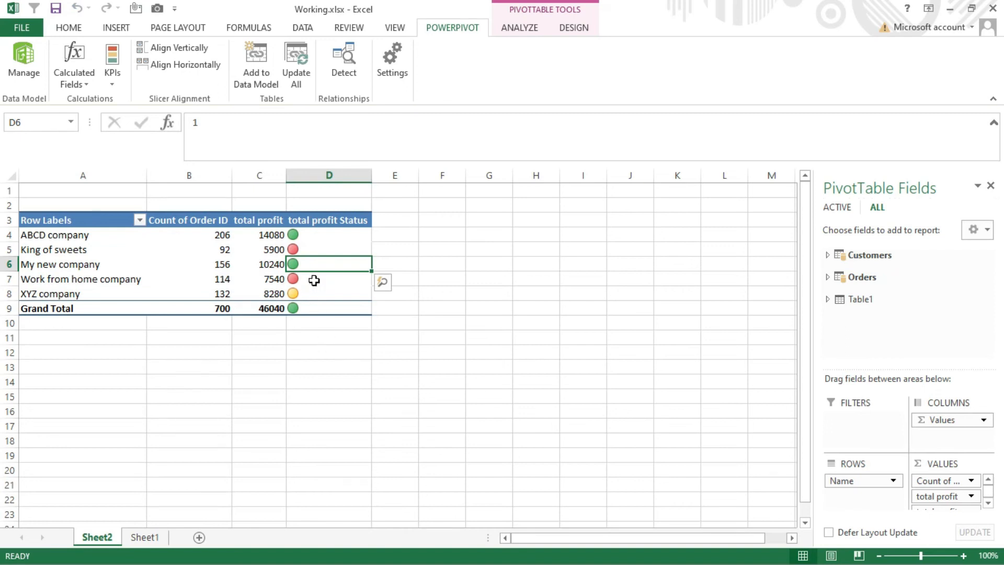
- Add the total profit KPI's Goal field to the PivotTable and select its column of results
{"action": "mouse_move", "coordinate": [313, 280]}
{"action": "left_click", "coordinate": [827, 255]}
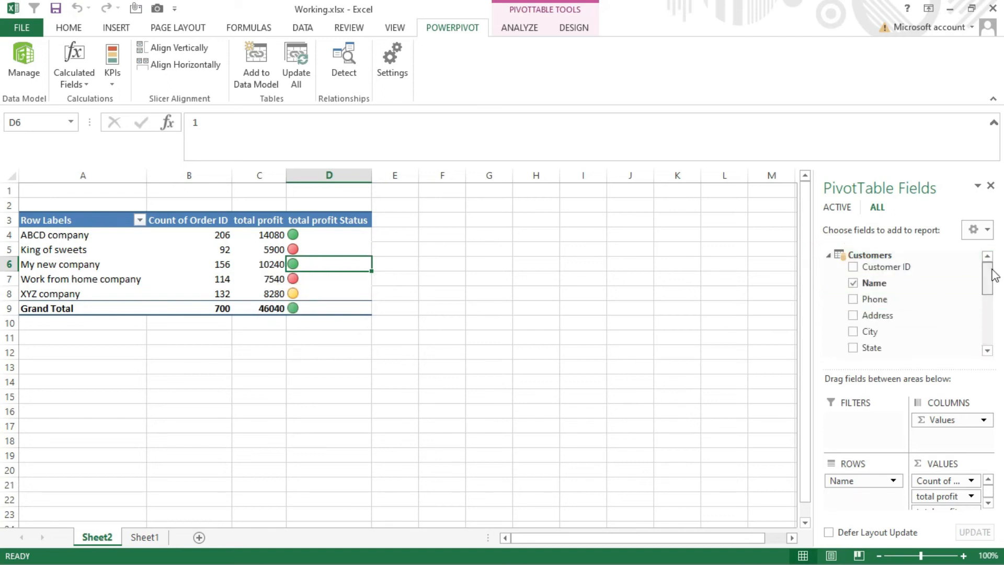
{"action": "scroll", "coordinate": [920, 314], "scroll_direction": "down", "scroll_amount": 5}
{"action": "left_click", "coordinate": [865, 325]}
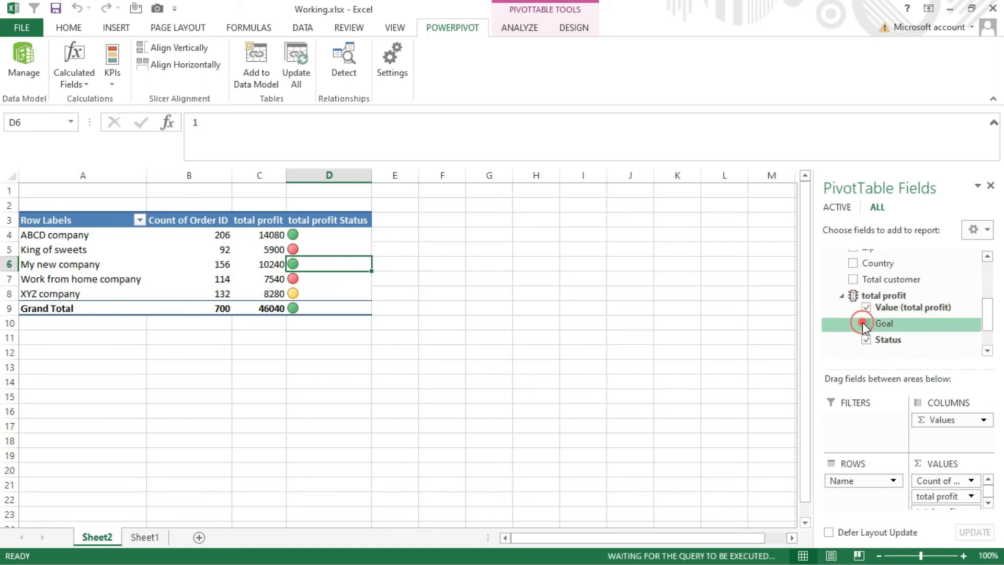
{"action": "left_click_drag", "start_coordinate": [425, 237], "coordinate": [427, 309]}
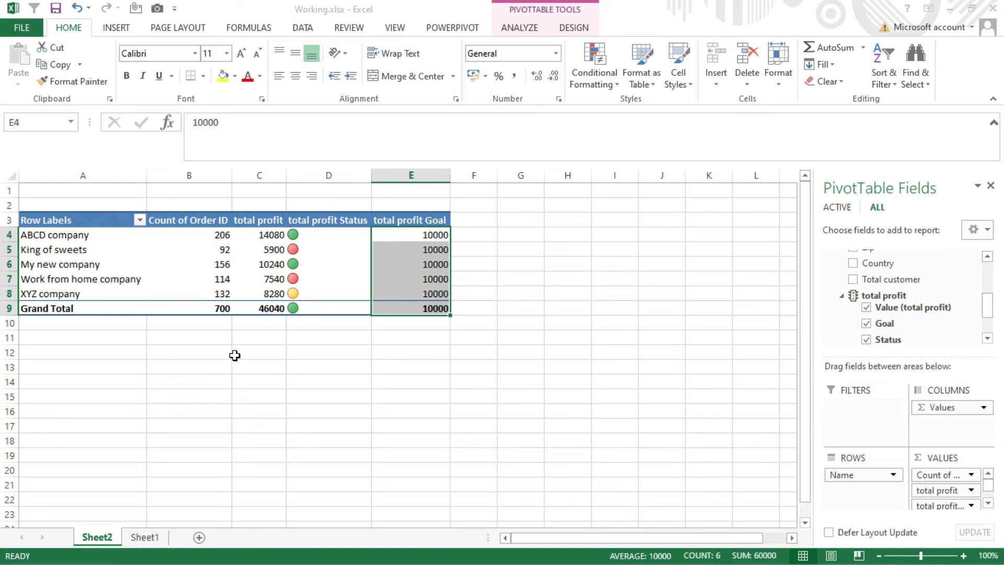
- Close the PivotTable field list and insert a Clustered Column PivotChart based on the PivotTable
{"action": "left_click", "coordinate": [991, 185]}
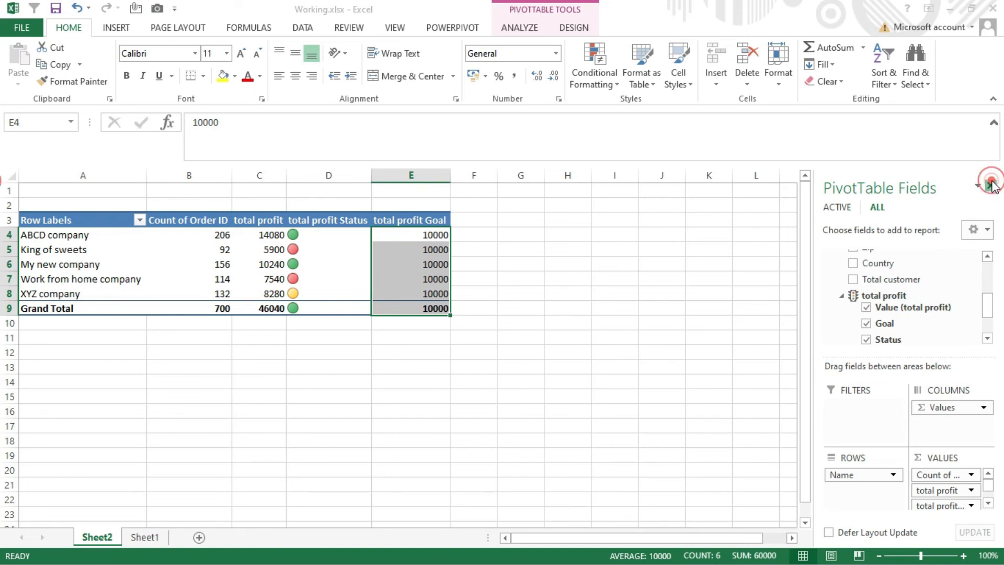
{"action": "left_click", "coordinate": [296, 263]}
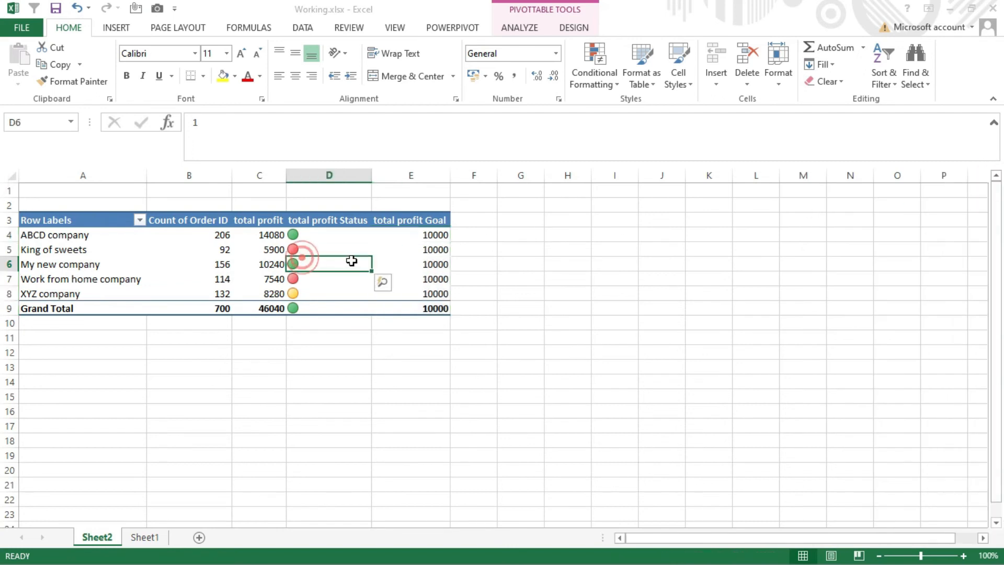
{"action": "left_click", "coordinate": [526, 26]}
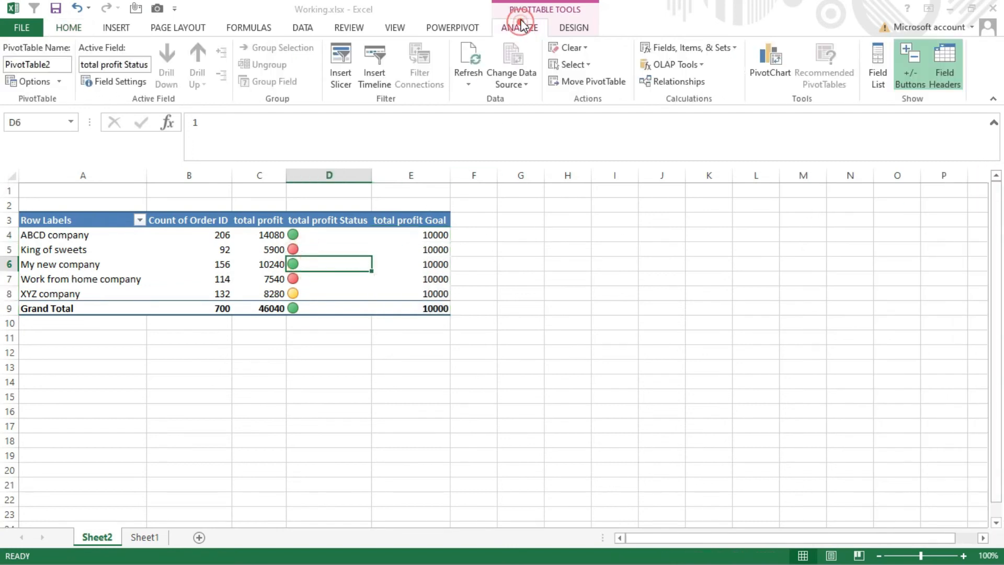
{"action": "left_click", "coordinate": [771, 76]}
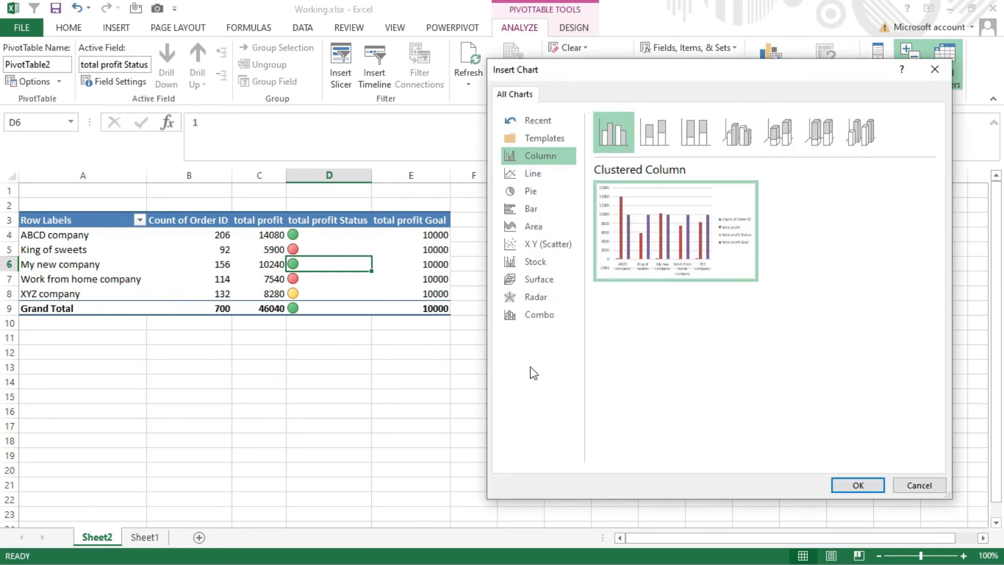
{"action": "left_click", "coordinate": [538, 177]}
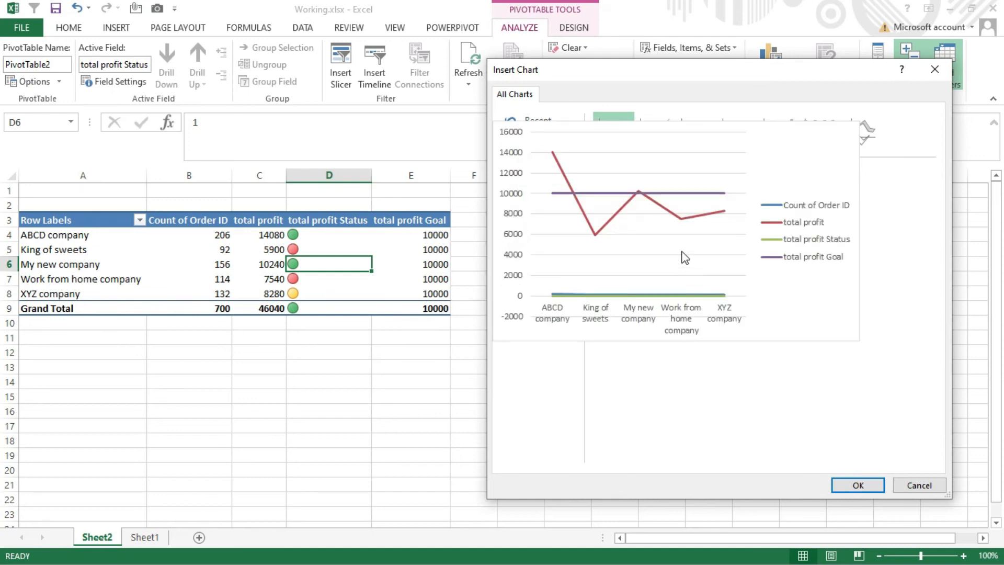
{"action": "left_click", "coordinate": [552, 157]}
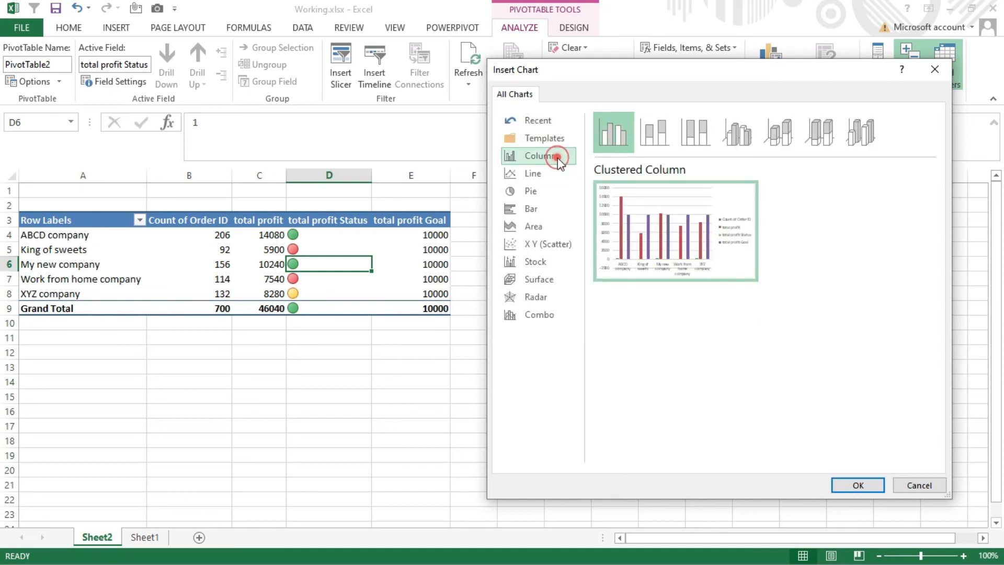
{"action": "left_click", "coordinate": [844, 486]}
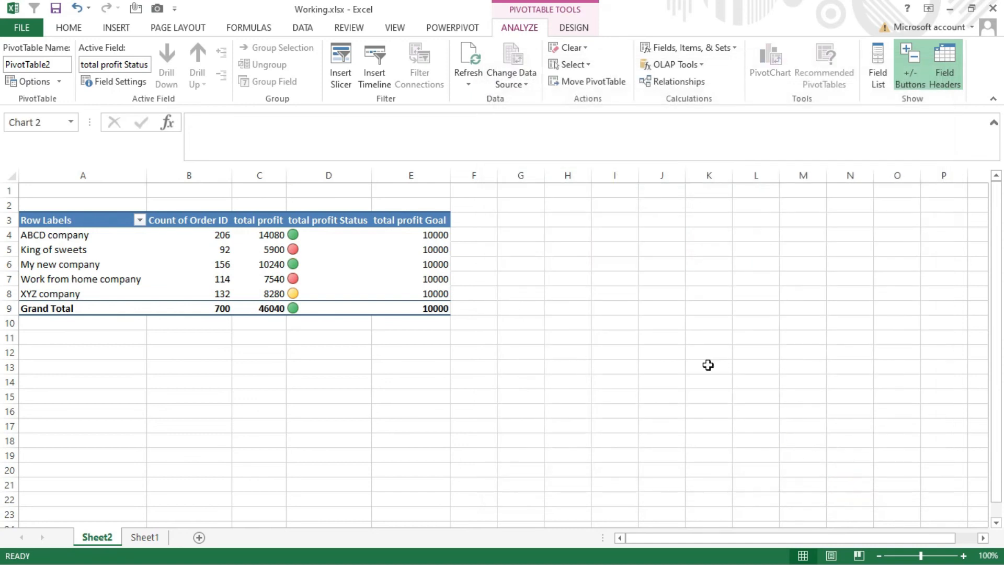
- Reposition the PivotChart on the worksheet, with its field buttons hidden and the PivotTable field list shown
{"action": "left_click_drag", "start_coordinate": [660, 263], "coordinate": [847, 219]}
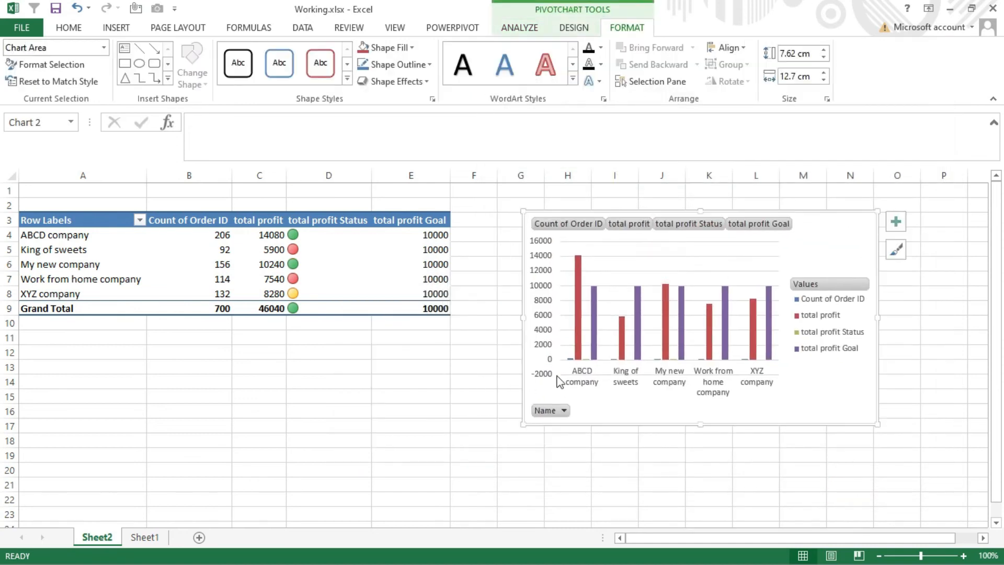
{"action": "left_click", "coordinate": [834, 335]}
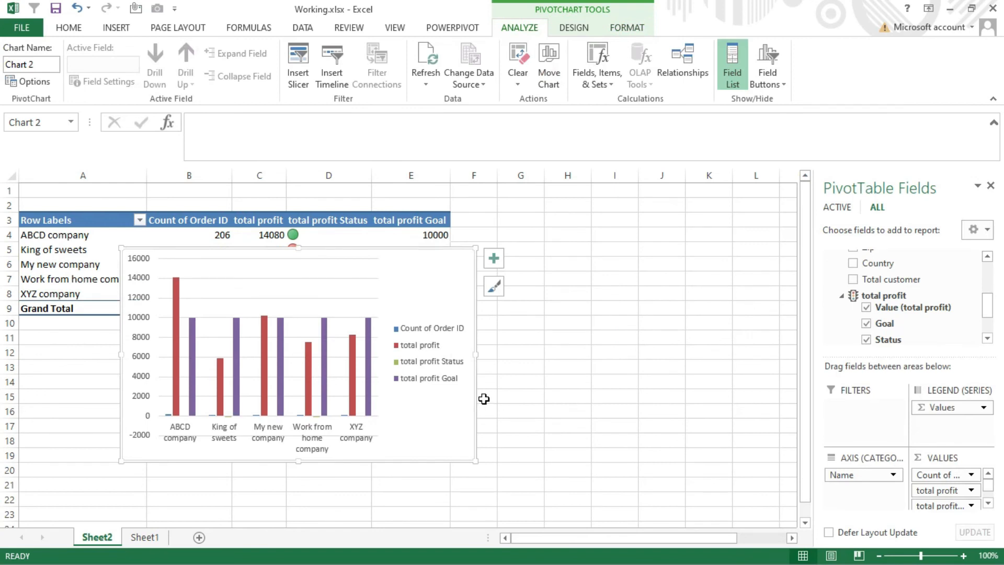
{"action": "left_click_drag", "start_coordinate": [430, 426], "coordinate": [492, 407]}
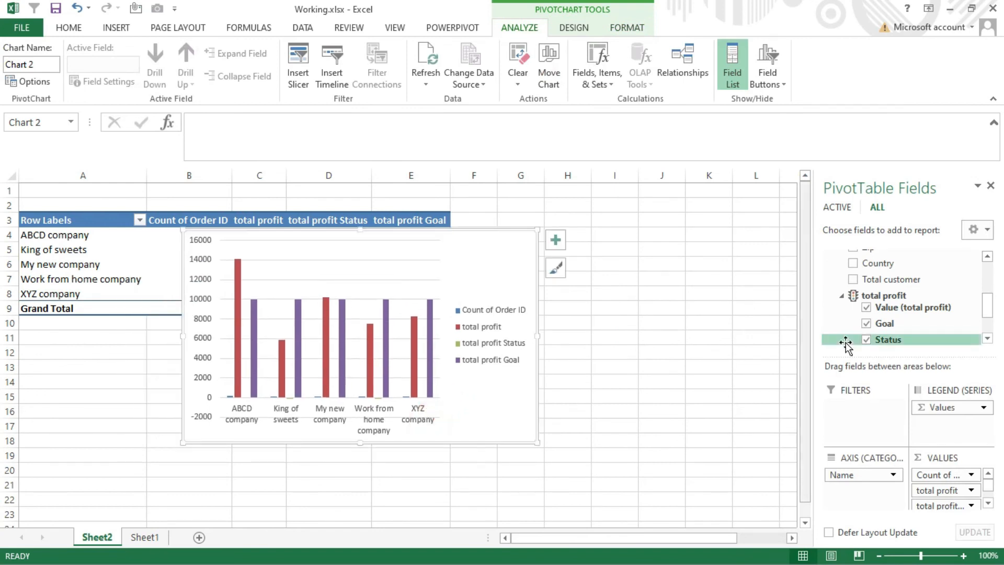
- Select the total profit Goal series in the PivotChart and remove the Goal field from the report
{"action": "left_click", "coordinate": [429, 345]}
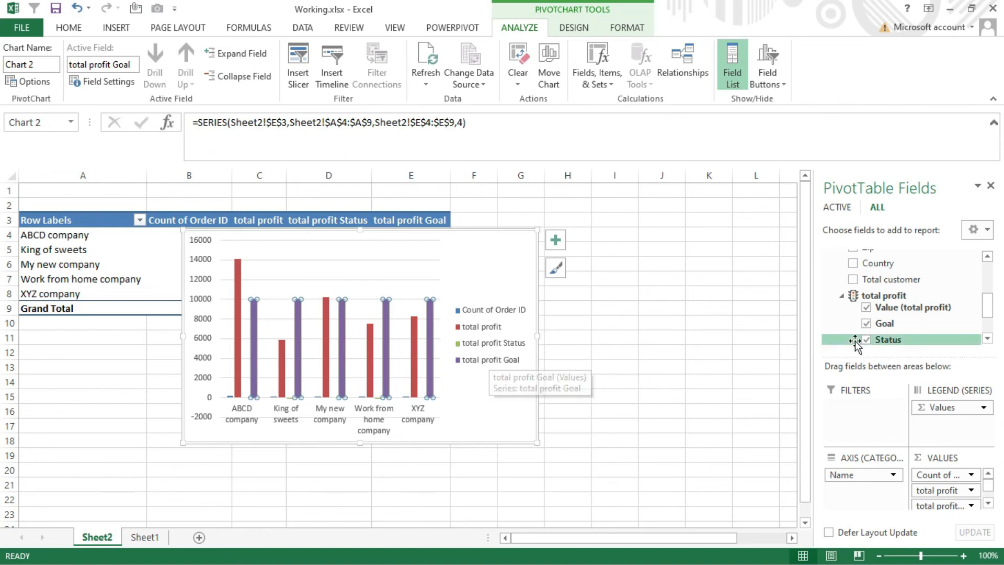
{"action": "left_click", "coordinate": [867, 328]}
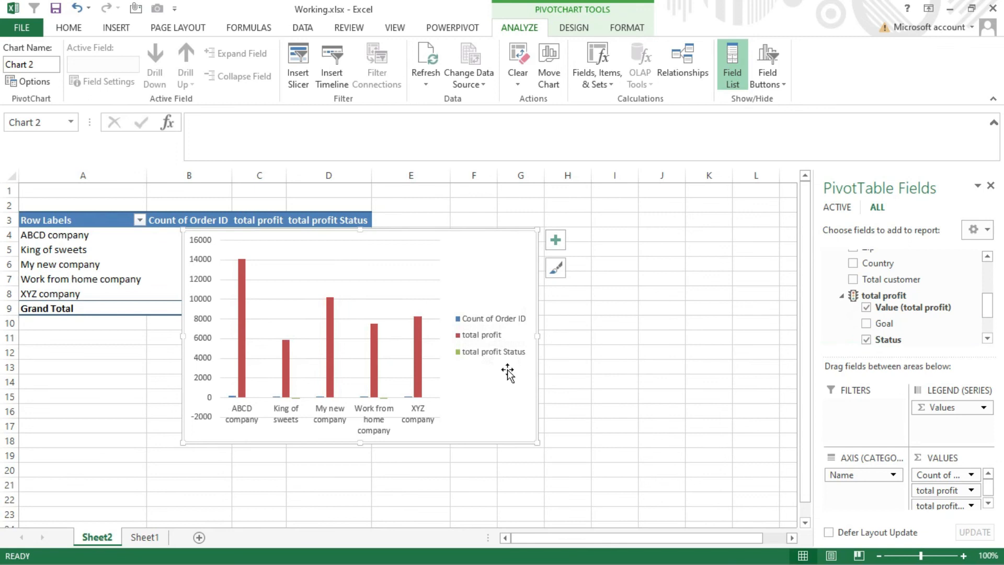
- Move the PivotChart beside the PivotTable so it no longer covers the data, and add data labels to all its series
{"action": "left_click", "coordinate": [416, 367]}
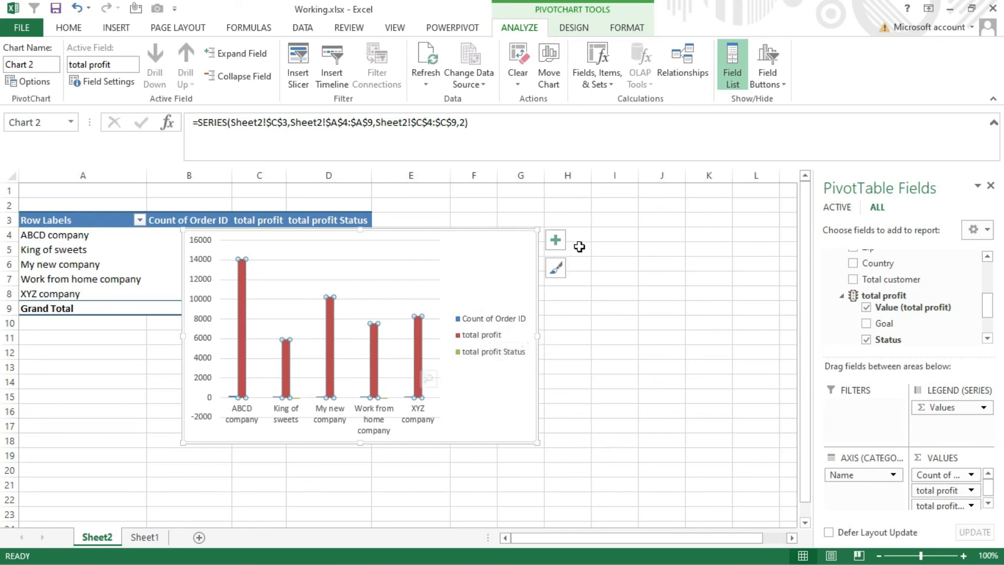
{"action": "key", "text": "Escape"}
{"action": "left_click_drag", "start_coordinate": [488, 251], "coordinate": [686, 216]}
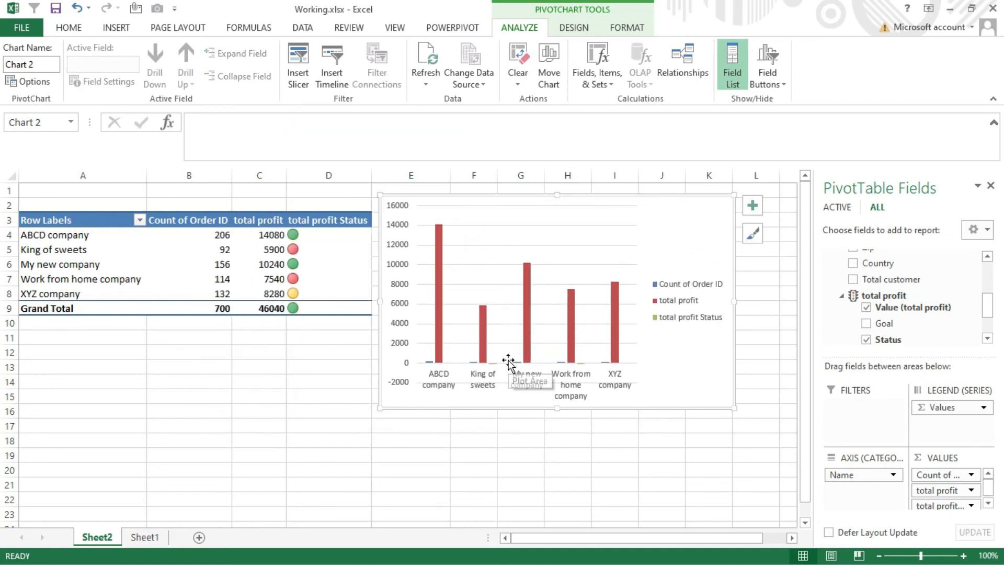
{"action": "left_click", "coordinate": [752, 206]}
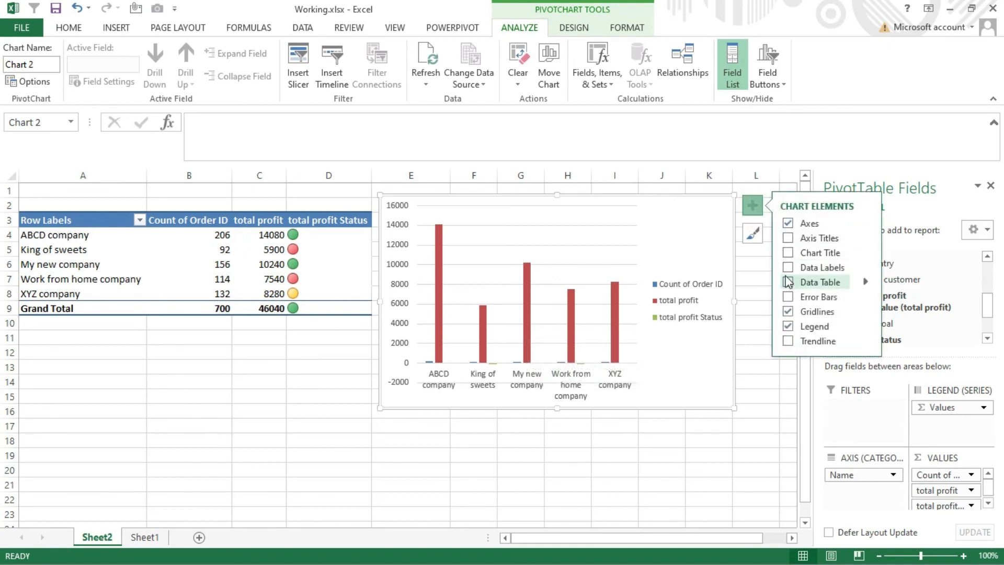
{"action": "left_click", "coordinate": [788, 267]}
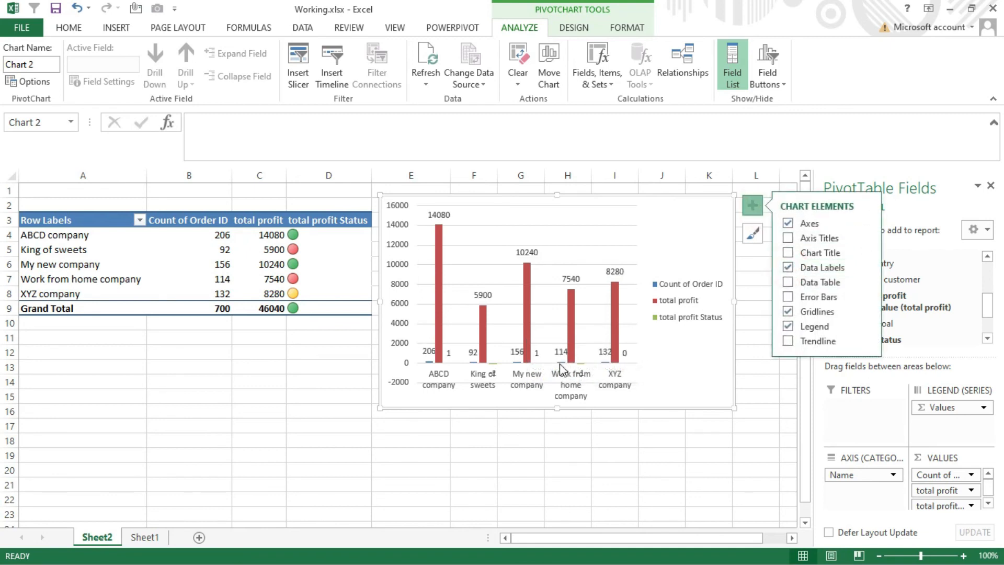